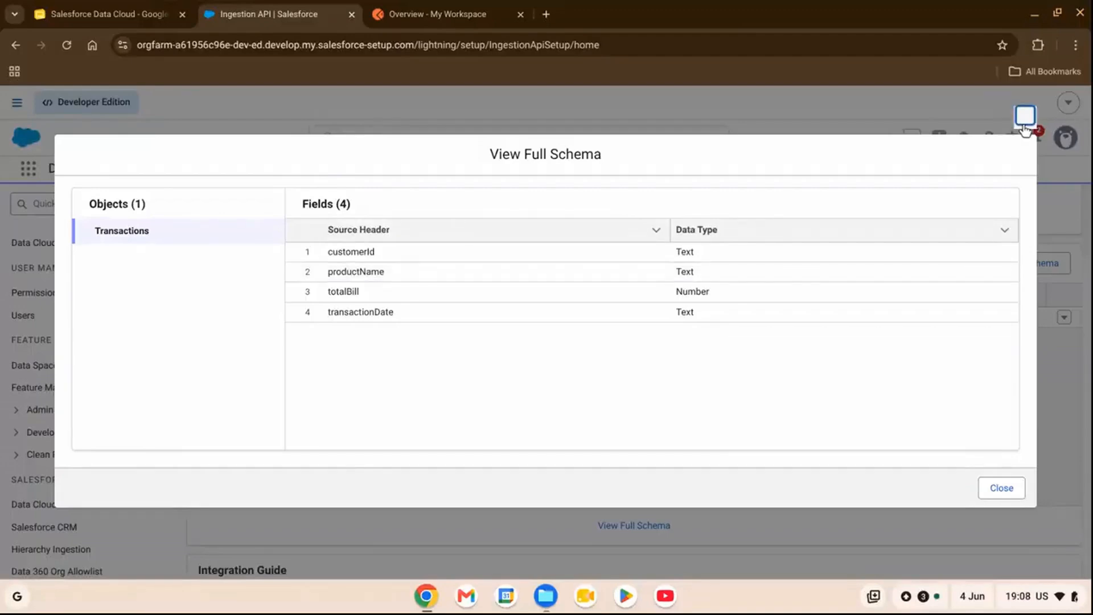
- Close the full schema view, start a schema update for the Transactions connector, and read the update restriction
{"action": "key", "text": "Escape"}
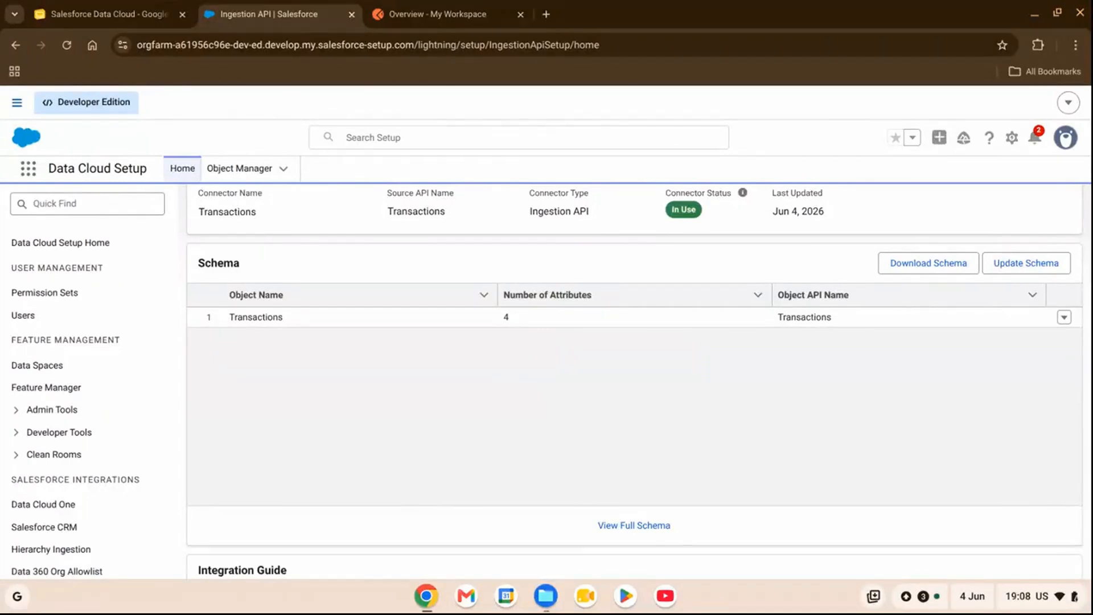
{"action": "left_click", "coordinate": [1008, 265]}
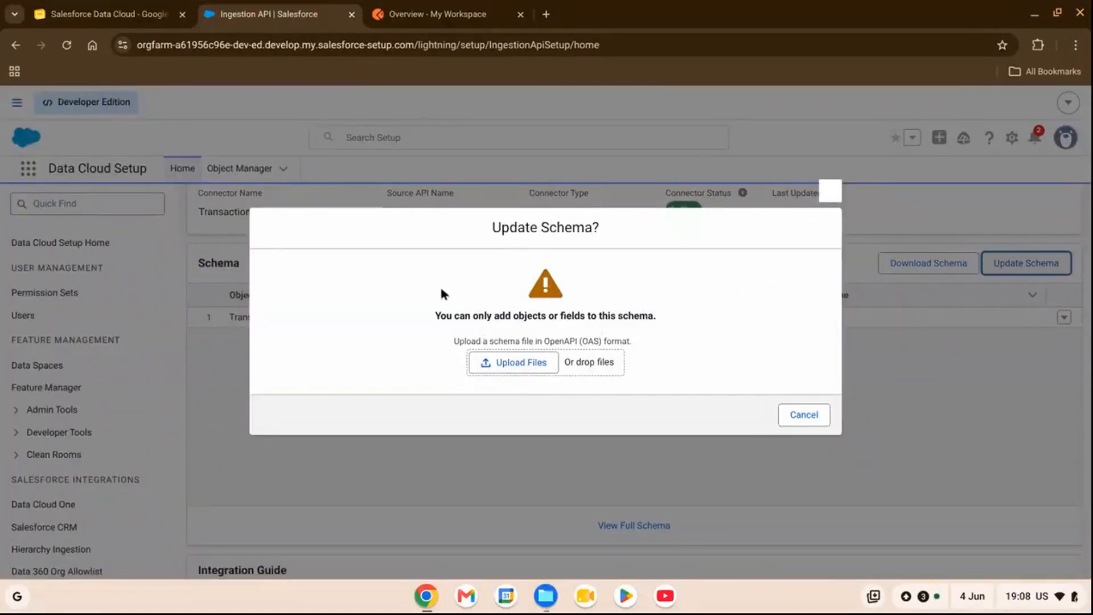
{"action": "left_click_drag", "start_coordinate": [434, 315], "coordinate": [676, 325]}
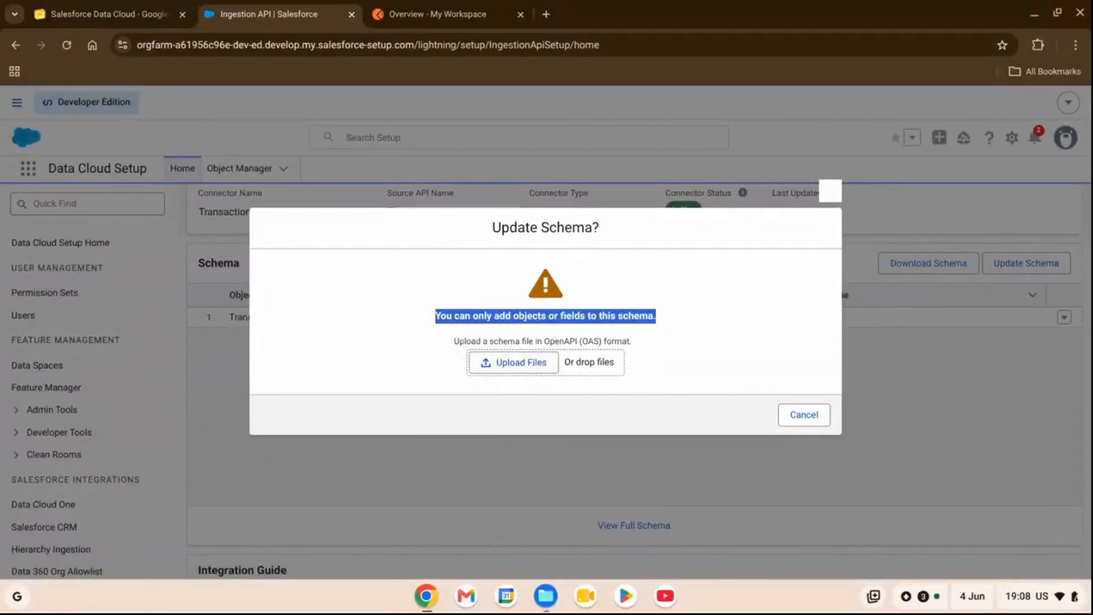
- Open transactions.yaml from the Downloads folder in the Text app and review the properties of its Transactions schema
{"action": "left_click", "coordinate": [545, 607]}
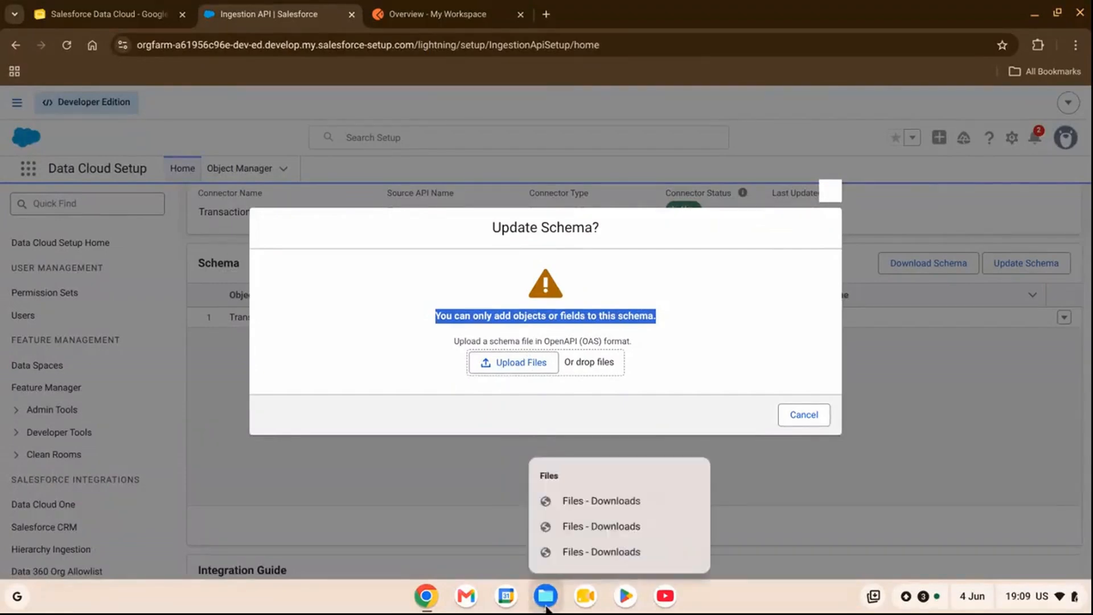
{"action": "left_click", "coordinate": [545, 607]}
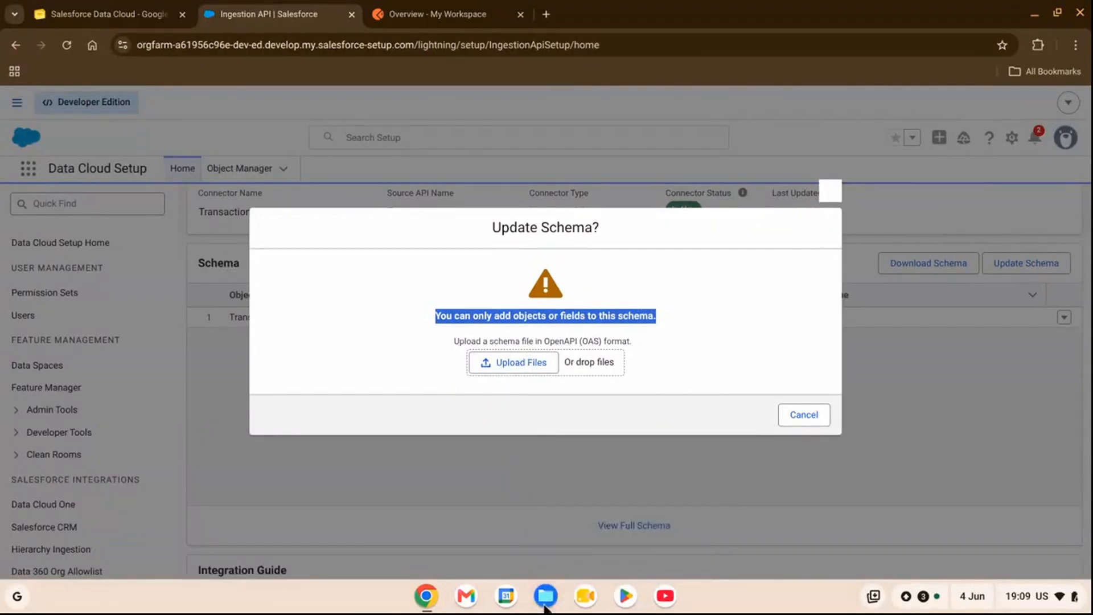
{"action": "left_click", "coordinate": [545, 606]}
{"action": "left_click", "coordinate": [560, 506]}
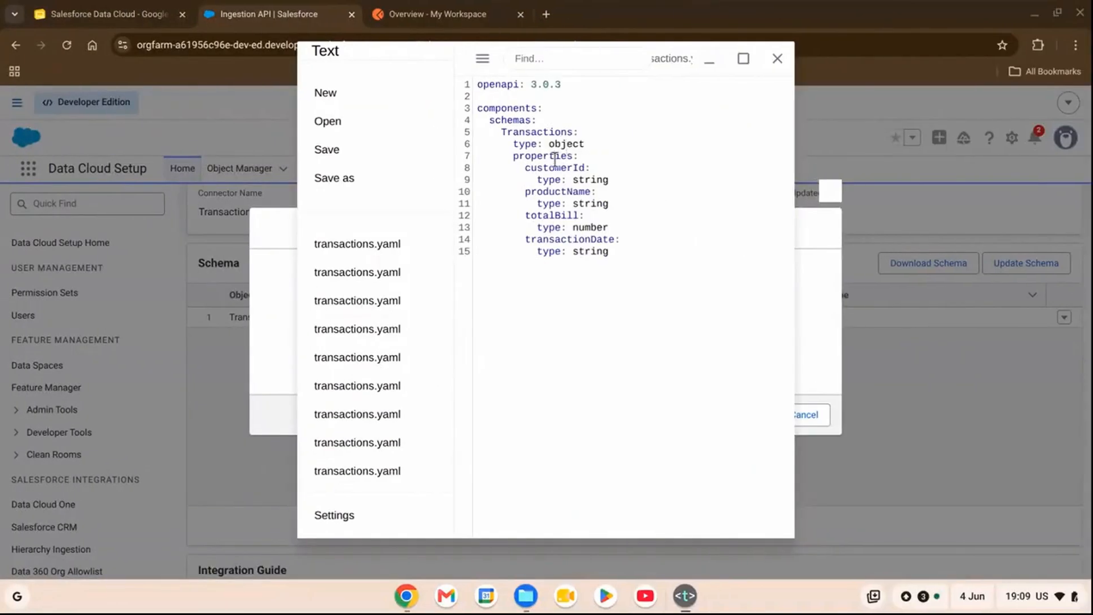
{"action": "double_click", "coordinate": [555, 167]}
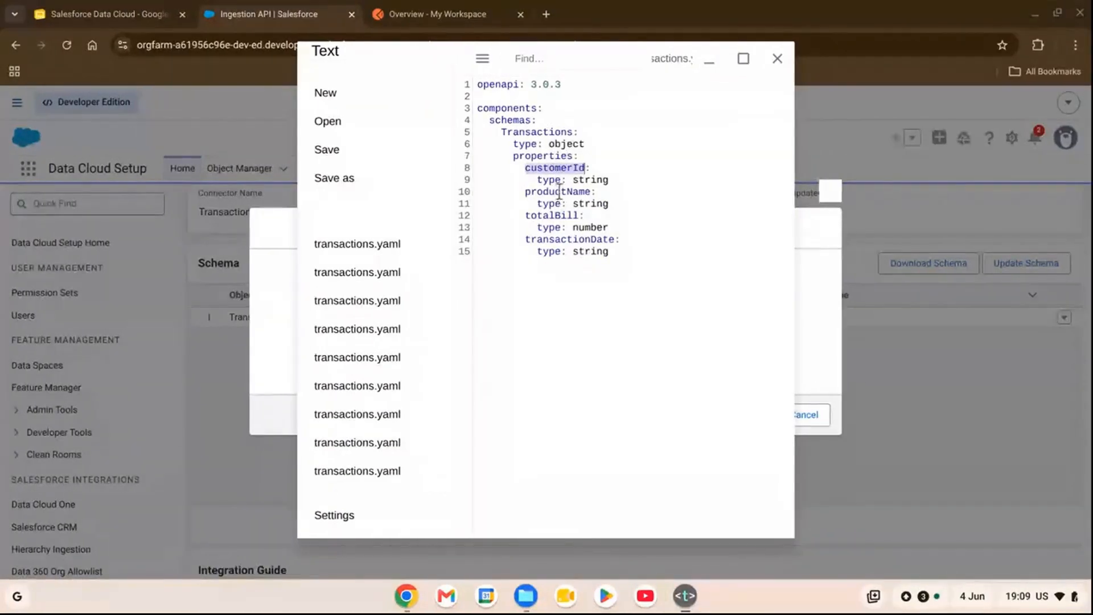
{"action": "double_click", "coordinate": [557, 192]}
{"action": "double_click", "coordinate": [560, 216]}
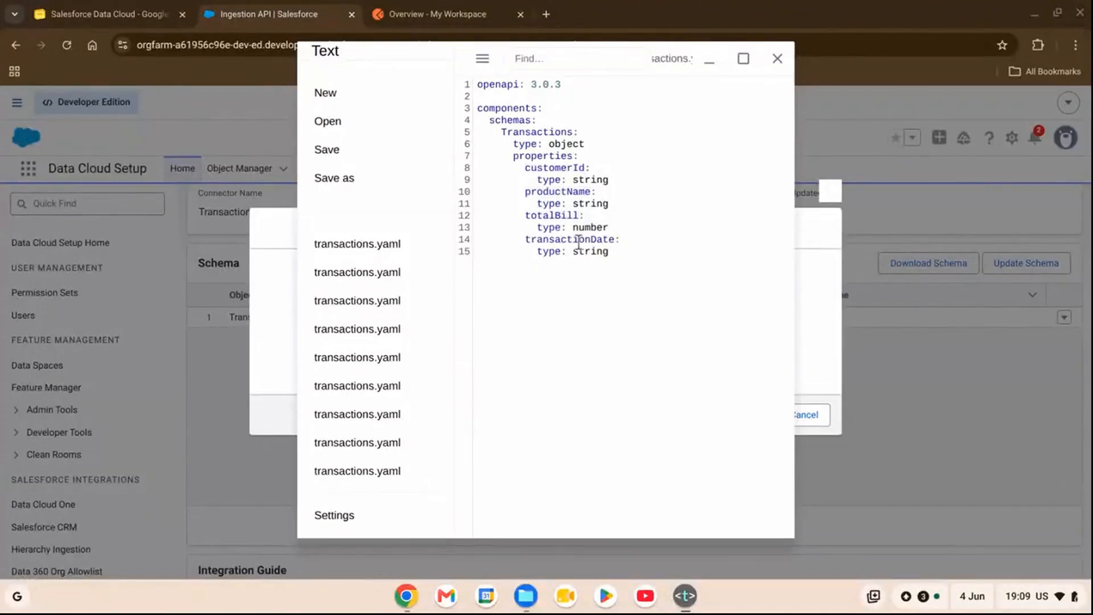
{"action": "double_click", "coordinate": [578, 239]}
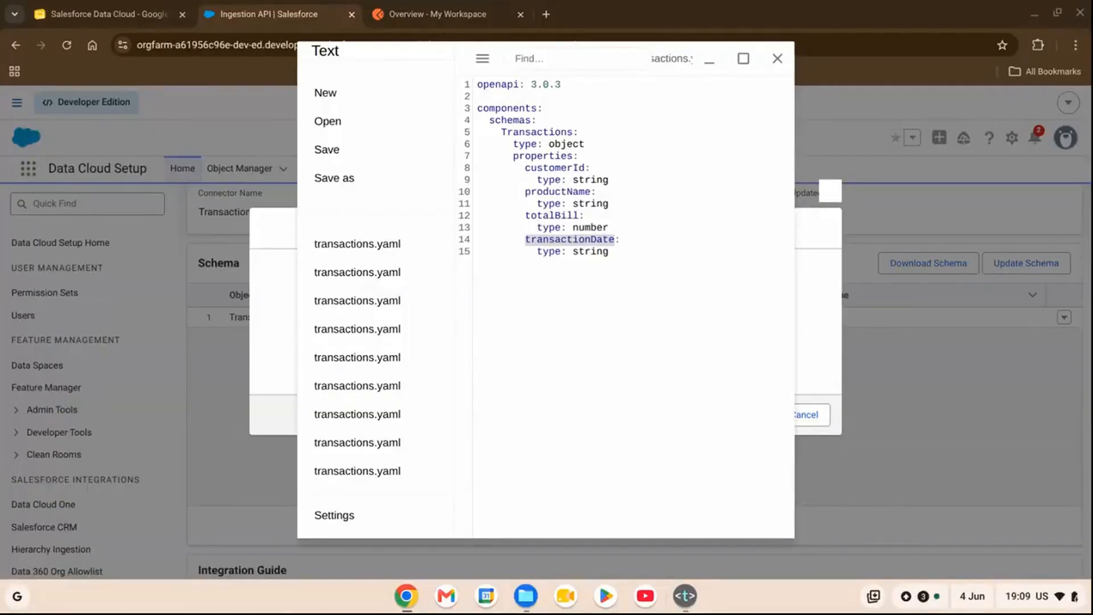
{"action": "left_click", "coordinate": [600, 283]}
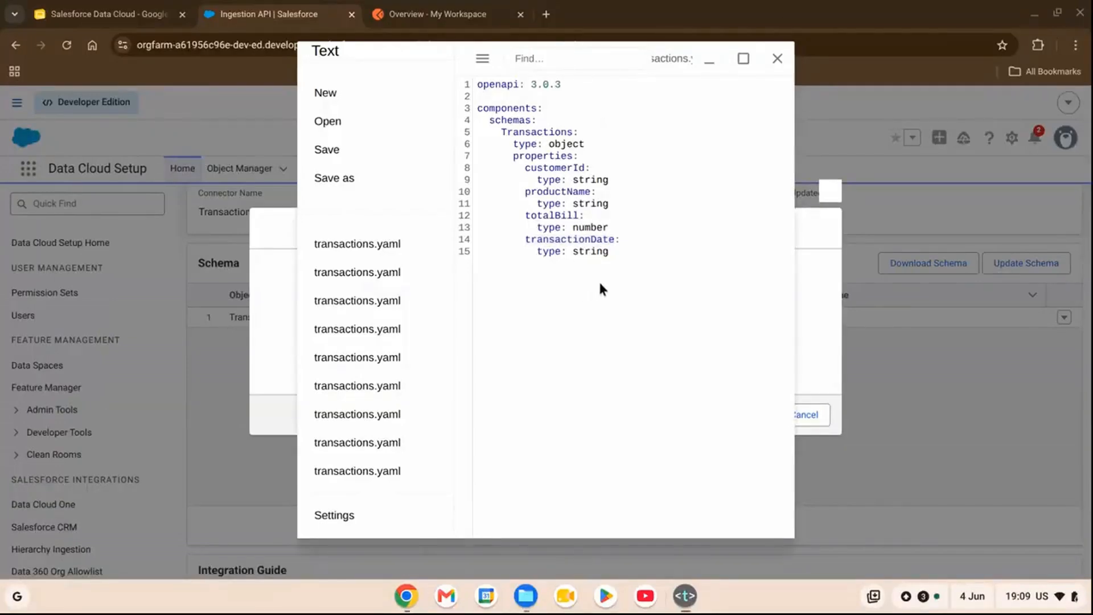
- Replace the contents of transactions.yaml with the schema version that adds an email property of type string and format email
{"action": "key", "text": "ctrl+a"}
{"action": "key", "text": "ctrl+c"}
{"action": "key", "text": "Delete"}
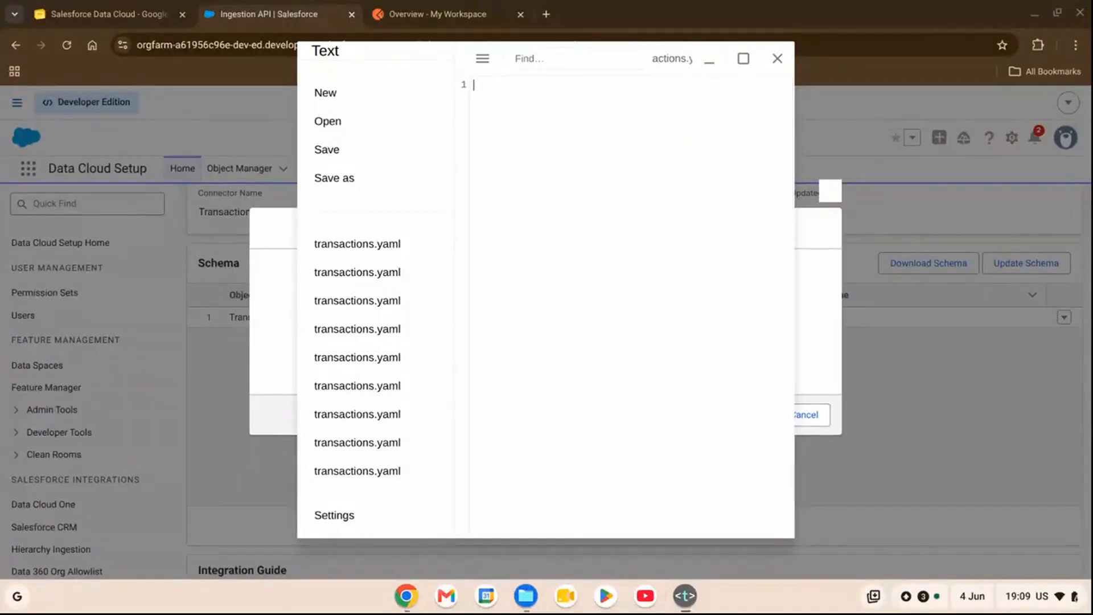
{"action": "key", "text": "ctrl+v"}
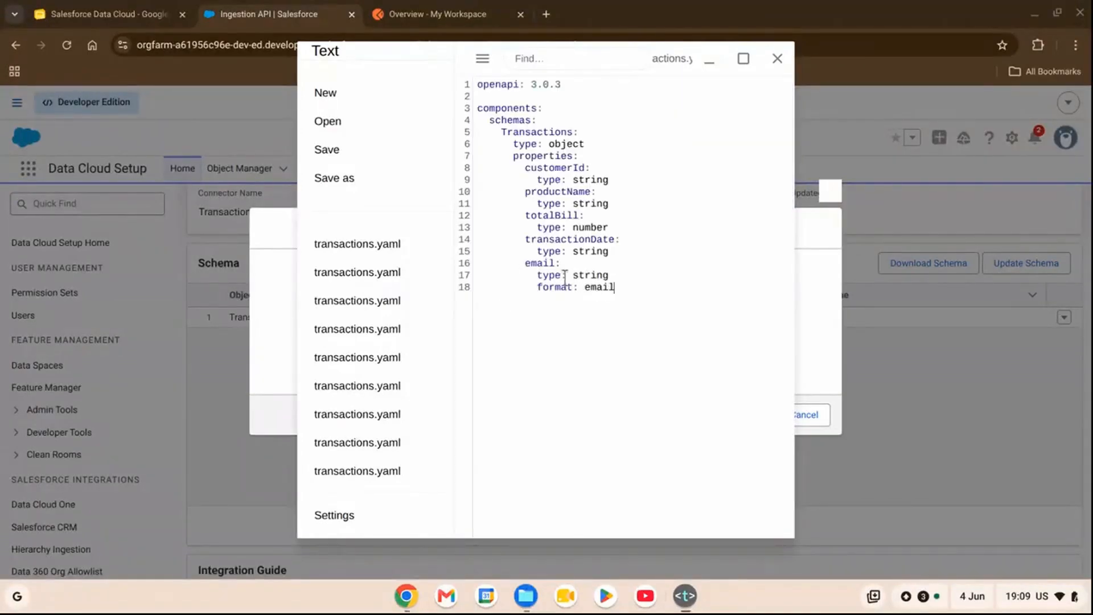
- Examine the new email property's type and format lines along with the OpenAPI version declaration
{"action": "double_click", "coordinate": [539, 263]}
{"action": "left_click", "coordinate": [532, 304]}
{"action": "double_click", "coordinate": [549, 274]}
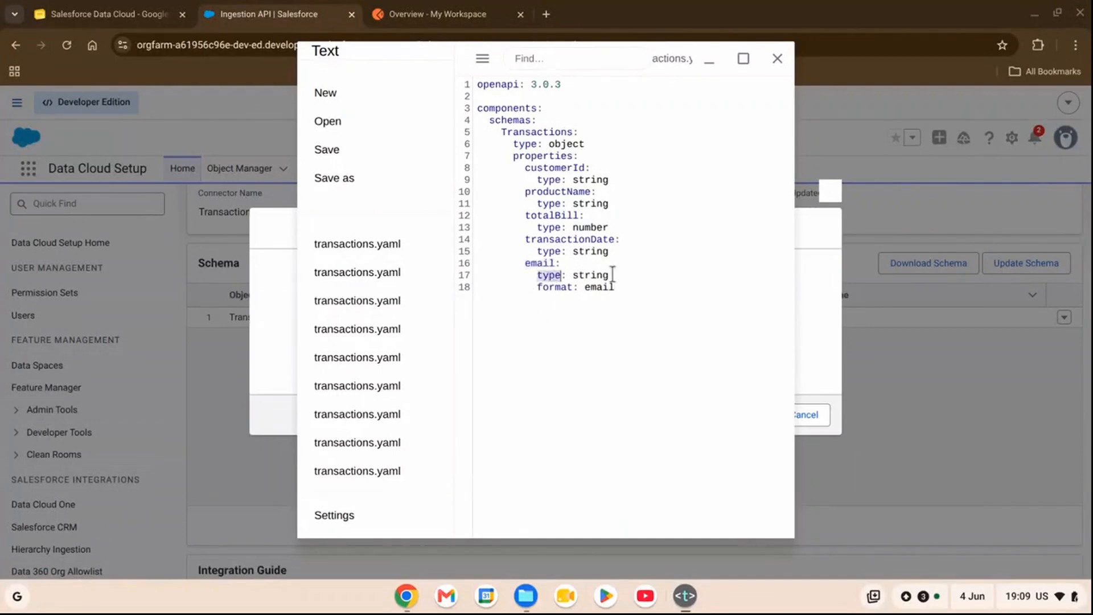
{"action": "double_click", "coordinate": [600, 275]}
{"action": "double_click", "coordinate": [564, 287]}
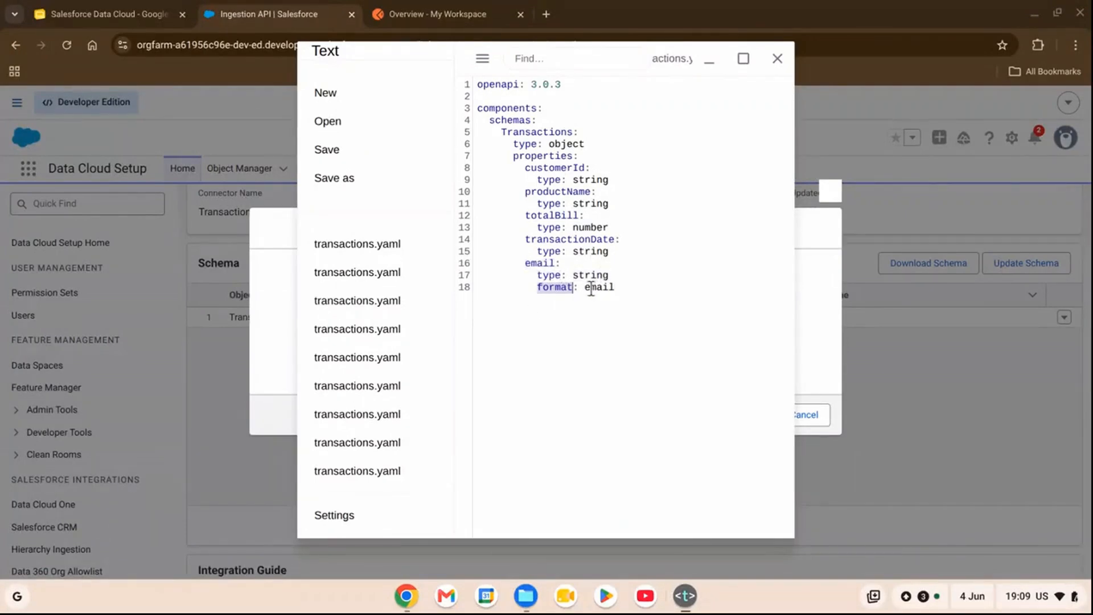
{"action": "double_click", "coordinate": [591, 287]}
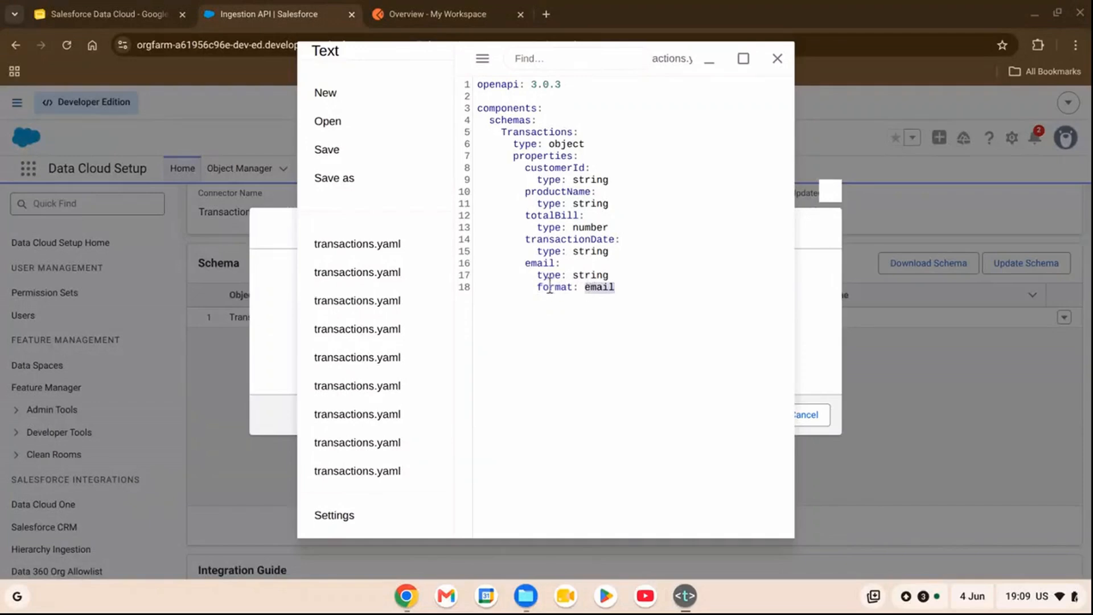
{"action": "left_click_drag", "start_coordinate": [516, 83], "coordinate": [576, 84]}
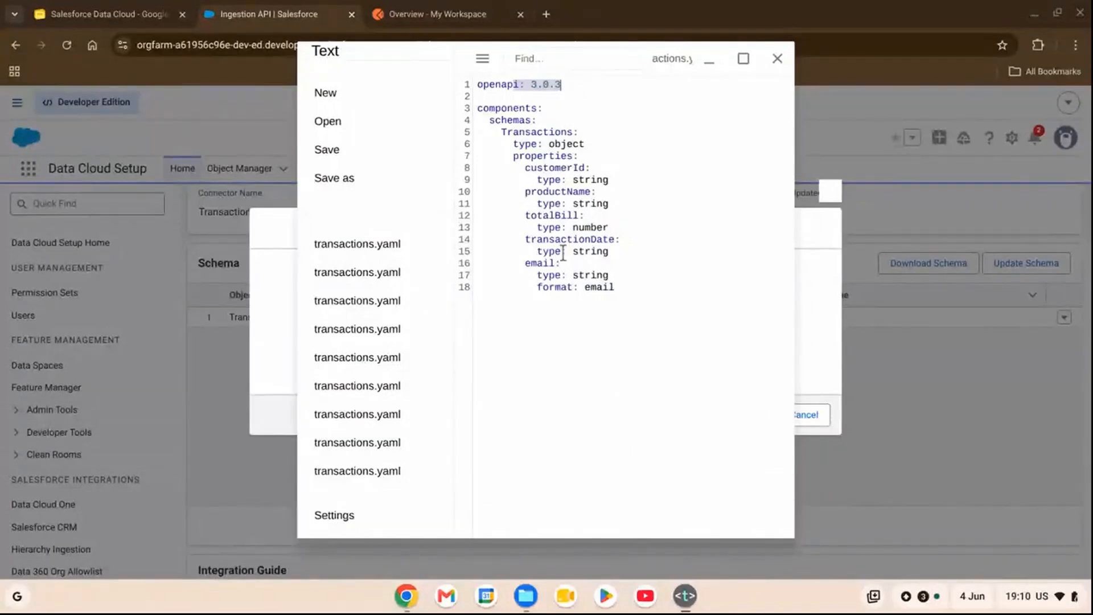
{"action": "double_click", "coordinate": [588, 275]}
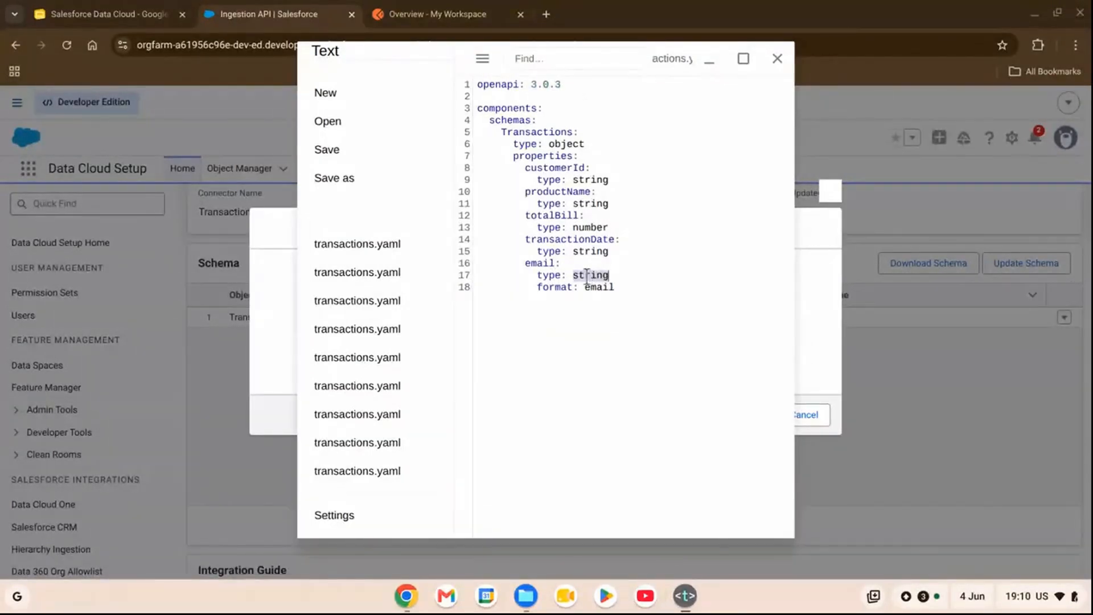
{"action": "left_click_drag", "start_coordinate": [531, 287], "coordinate": [632, 292]}
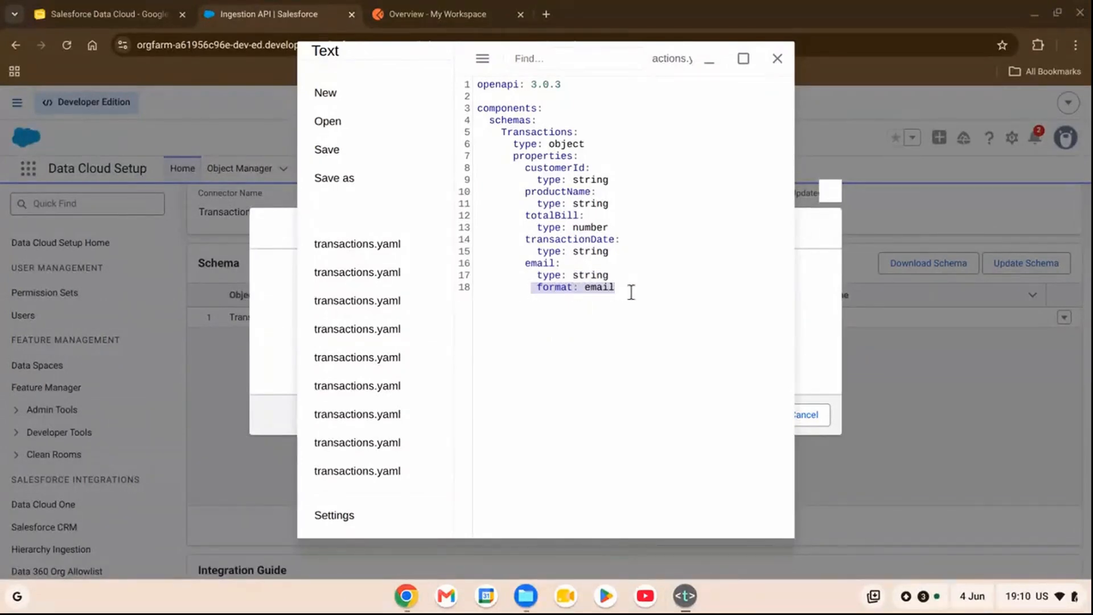
{"action": "left_click", "coordinate": [590, 312]}
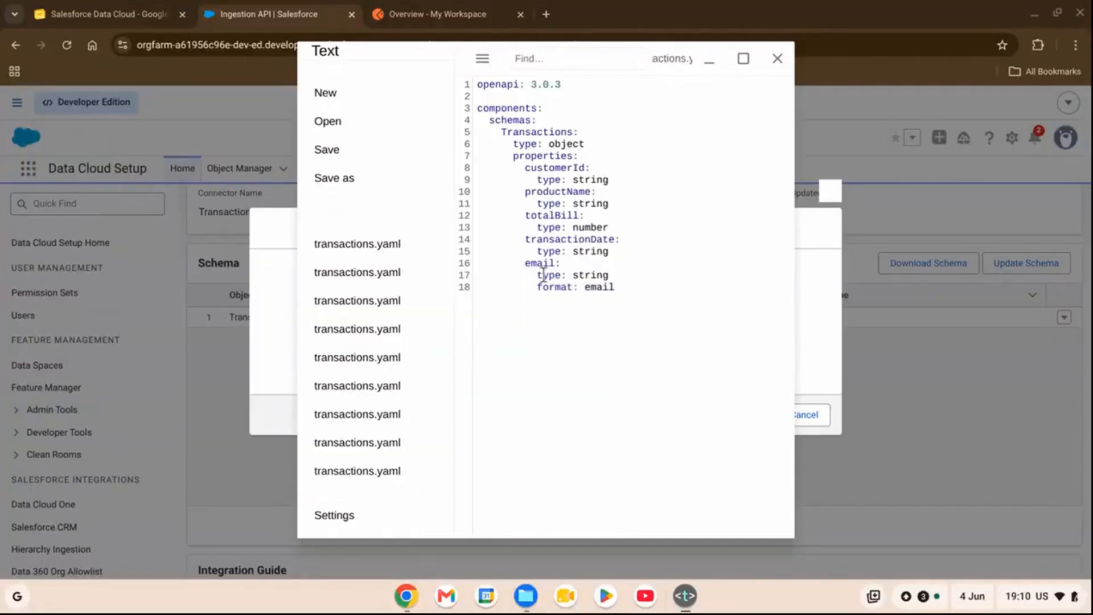
{"action": "double_click", "coordinate": [535, 262]}
{"action": "double_click", "coordinate": [593, 277]}
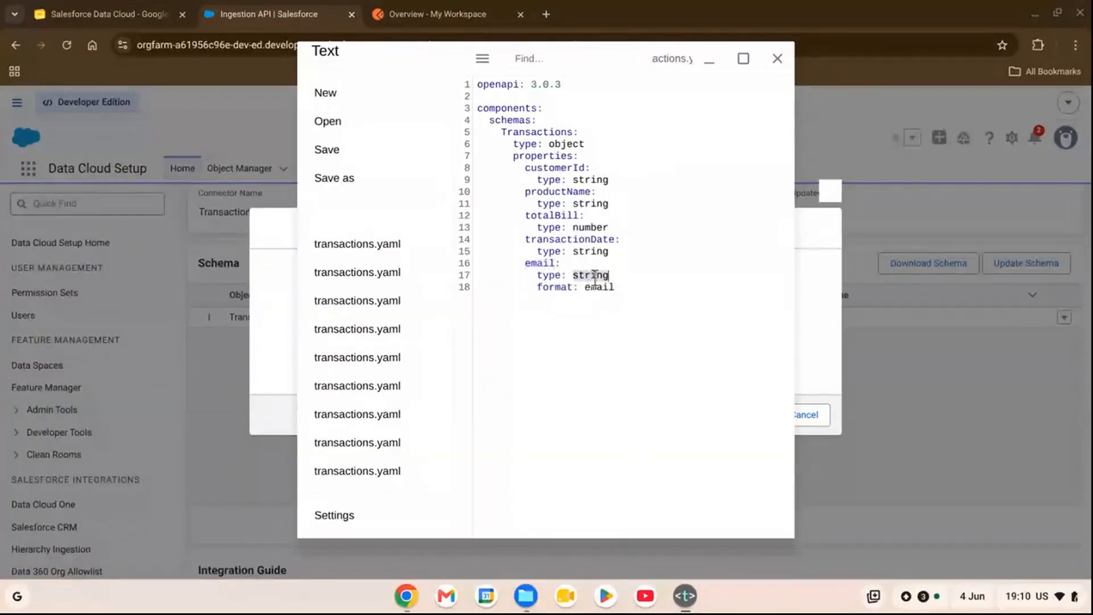
{"action": "double_click", "coordinate": [561, 288]}
{"action": "left_click", "coordinate": [609, 287]}
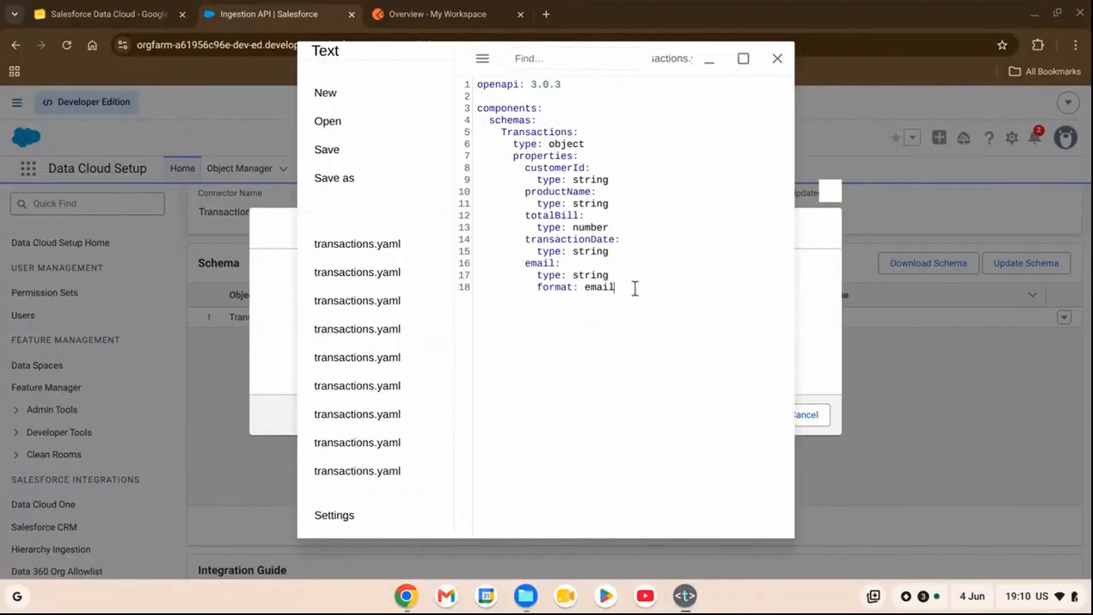
- Close the text editor and upload the edited YAML file as the connector's schema update
{"action": "left_click", "coordinate": [779, 60]}
{"action": "left_click", "coordinate": [518, 359]}
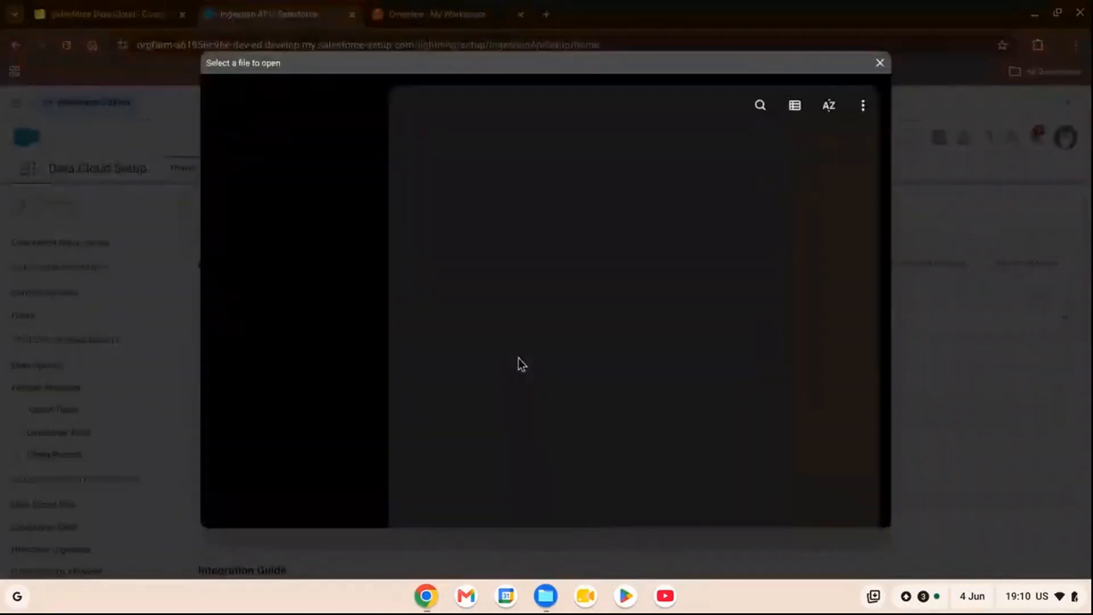
{"action": "double_click", "coordinate": [473, 178]}
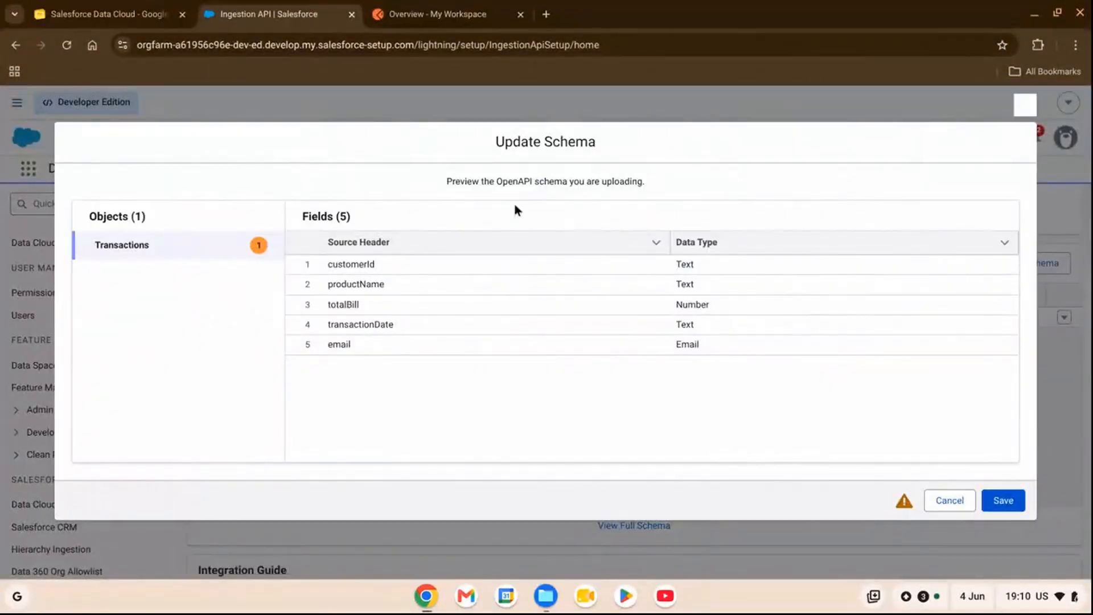
- Check the email field's name and data type in the schema preview, and save the updated schema
{"action": "left_click_drag", "start_coordinate": [329, 344], "coordinate": [381, 348]}
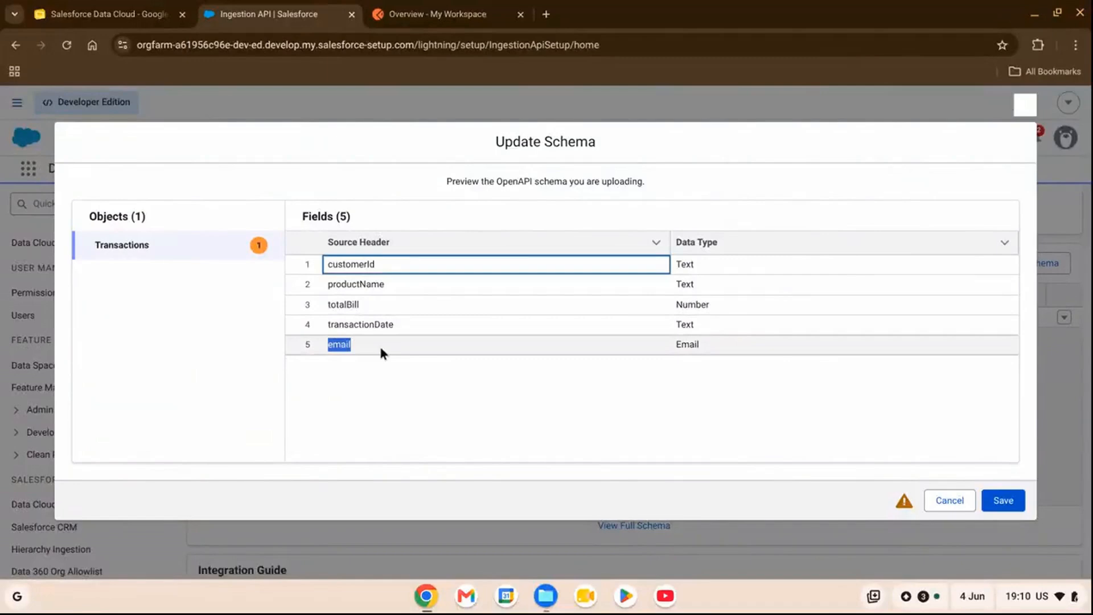
{"action": "left_click_drag", "start_coordinate": [380, 348], "coordinate": [382, 348]}
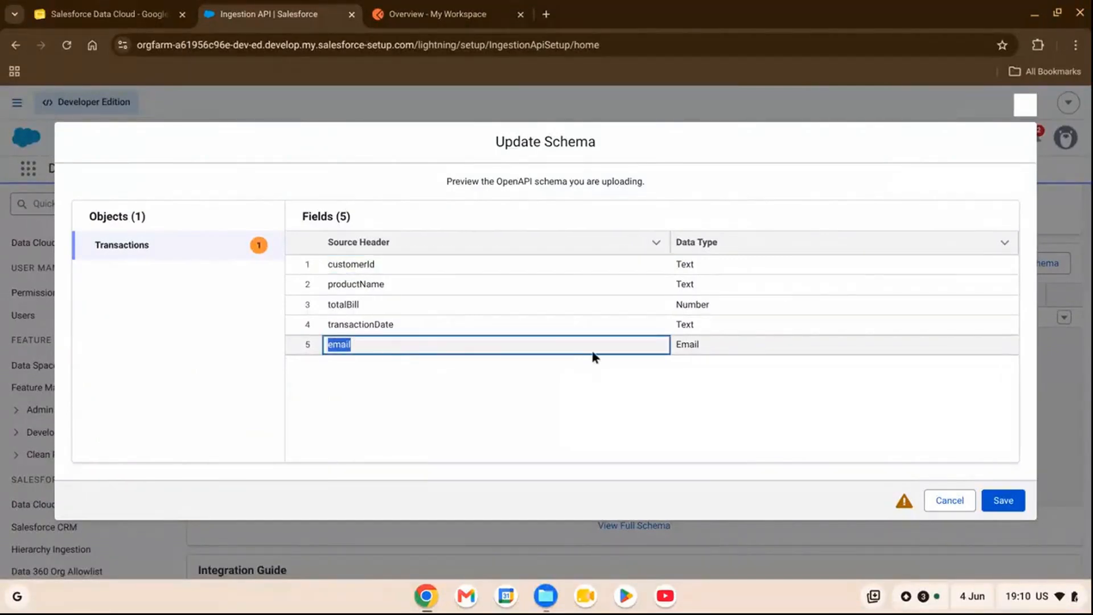
{"action": "left_click", "coordinate": [688, 346]}
{"action": "left_click", "coordinate": [711, 344]}
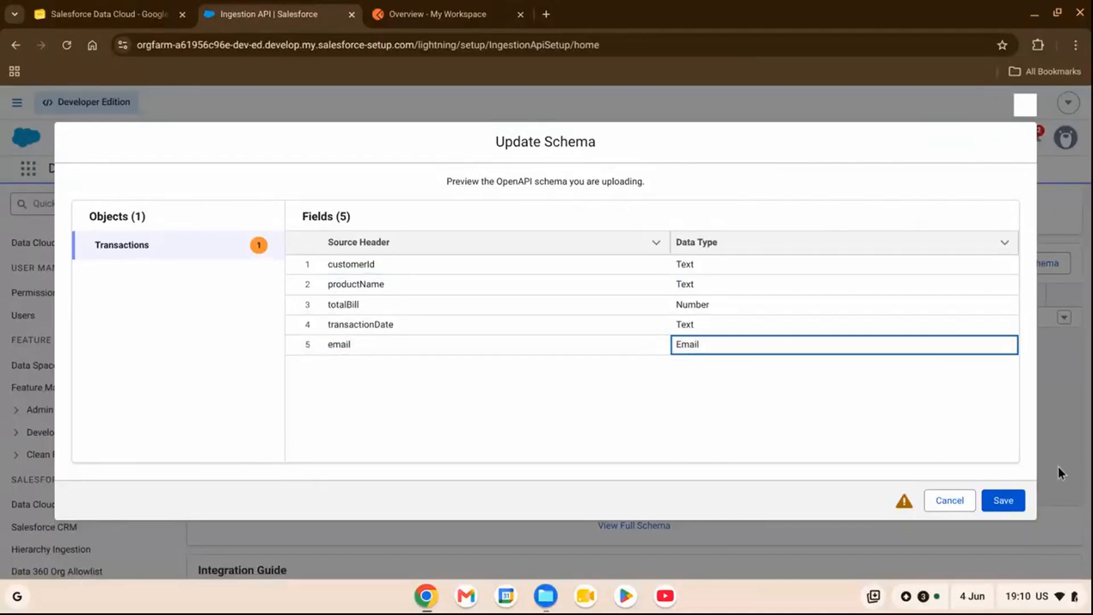
{"action": "left_click", "coordinate": [996, 507]}
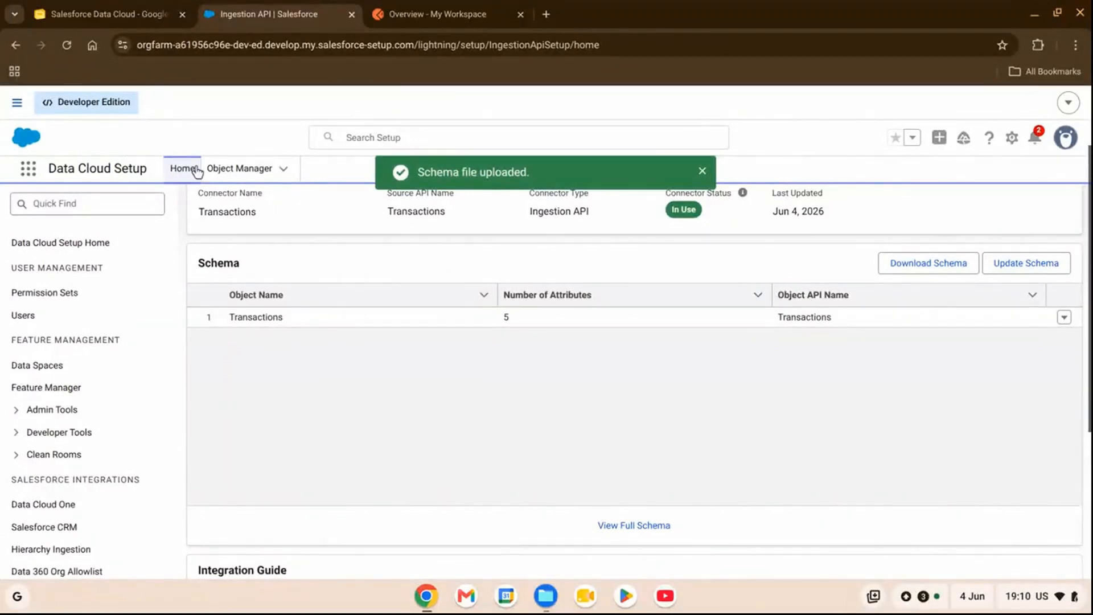
- Switch to the Data Cloud app and open the Transactions-Transactions data stream
{"action": "left_click", "coordinate": [29, 169]}
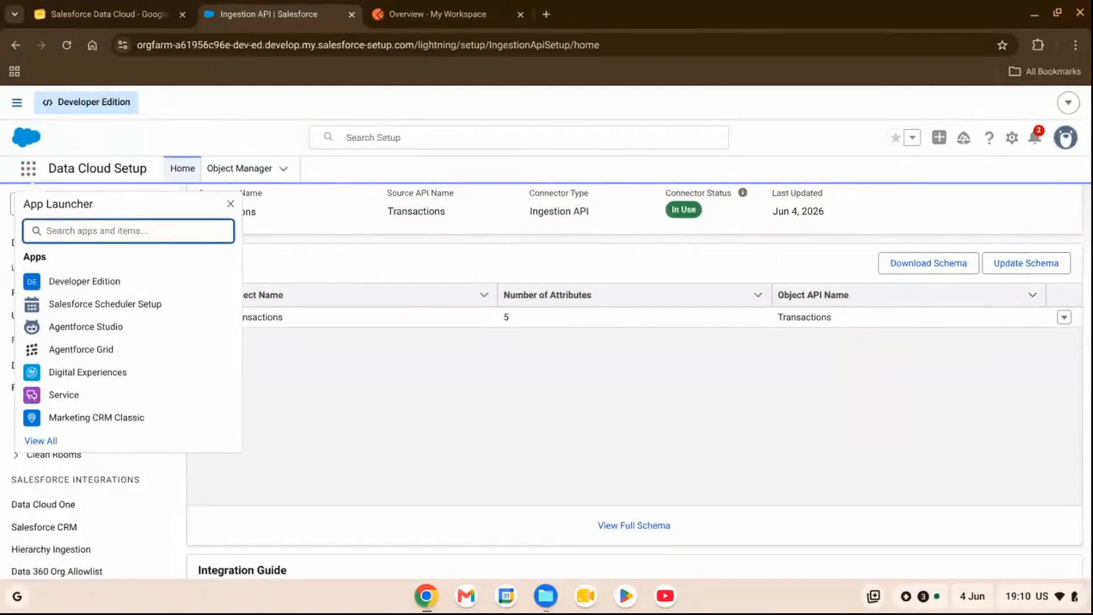
{"action": "type", "text": "data"}
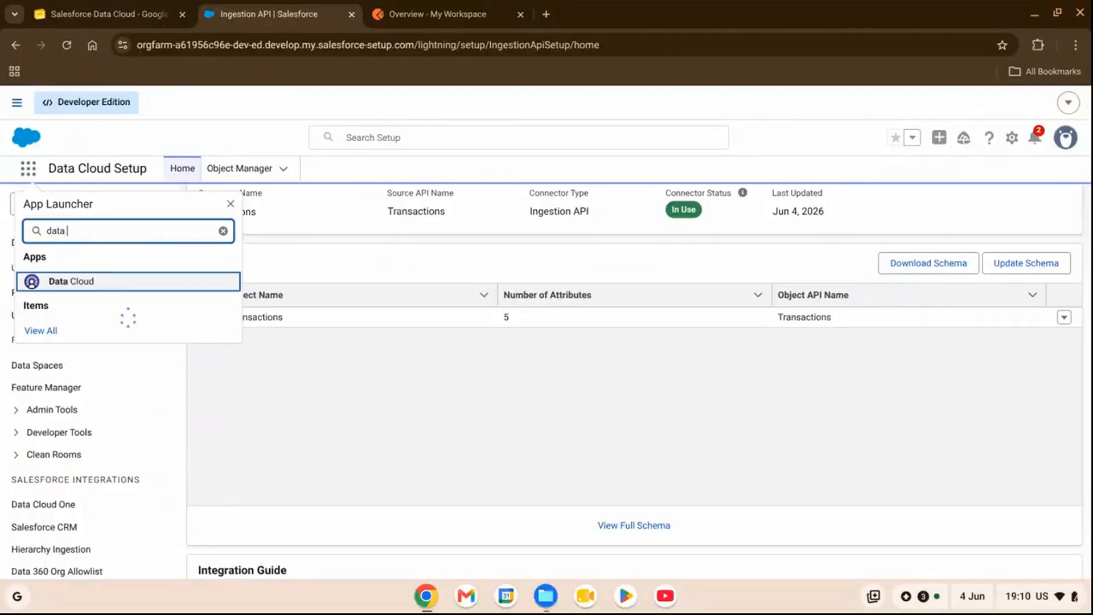
{"action": "left_click", "coordinate": [83, 292]}
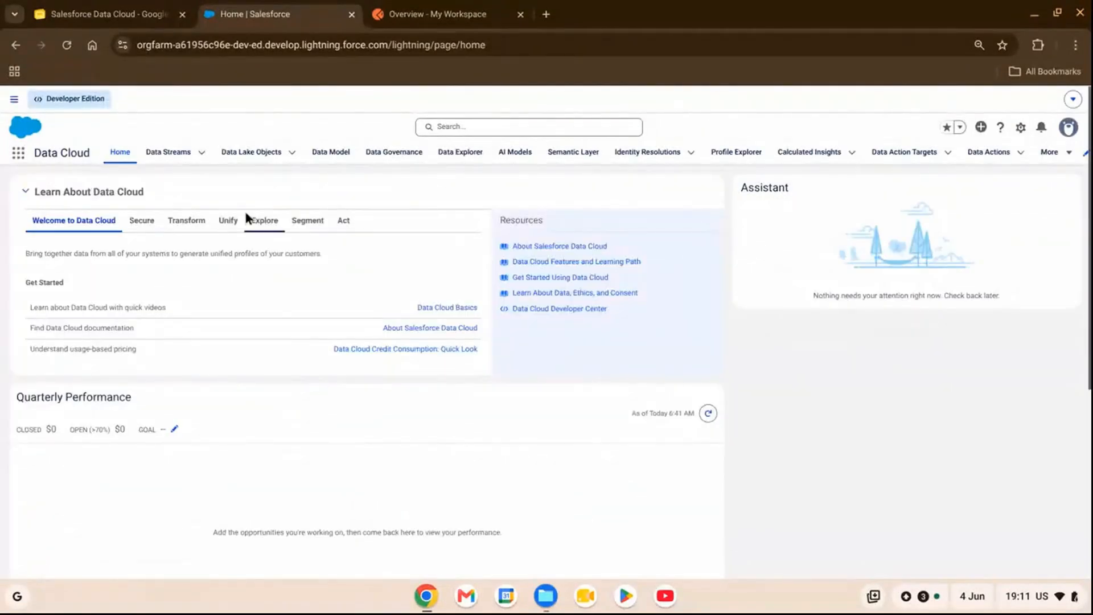
{"action": "left_click", "coordinate": [169, 157]}
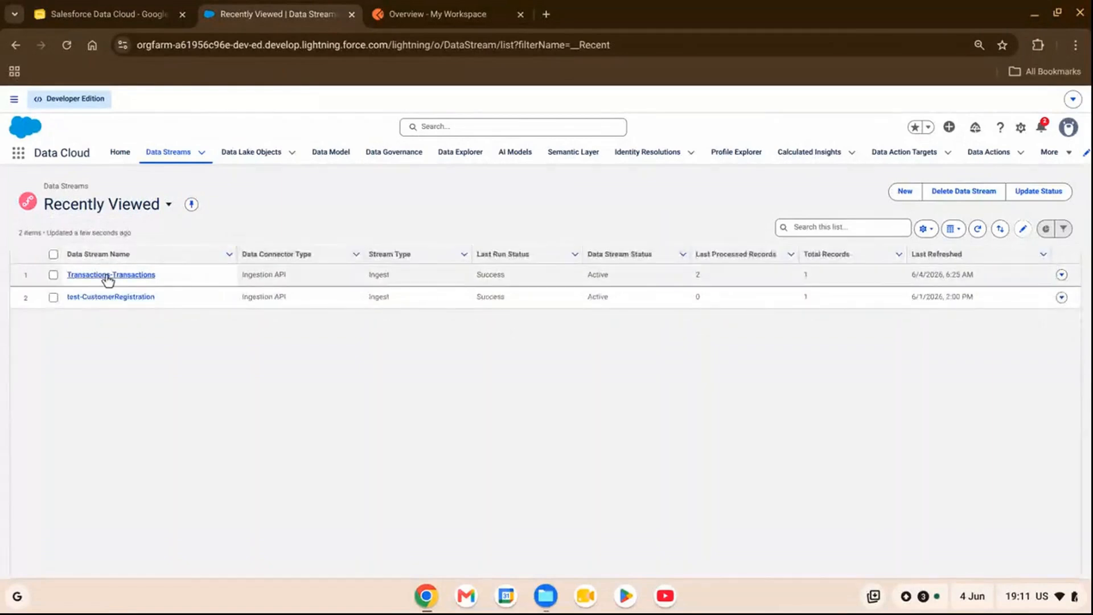
{"action": "left_click", "coordinate": [108, 276]}
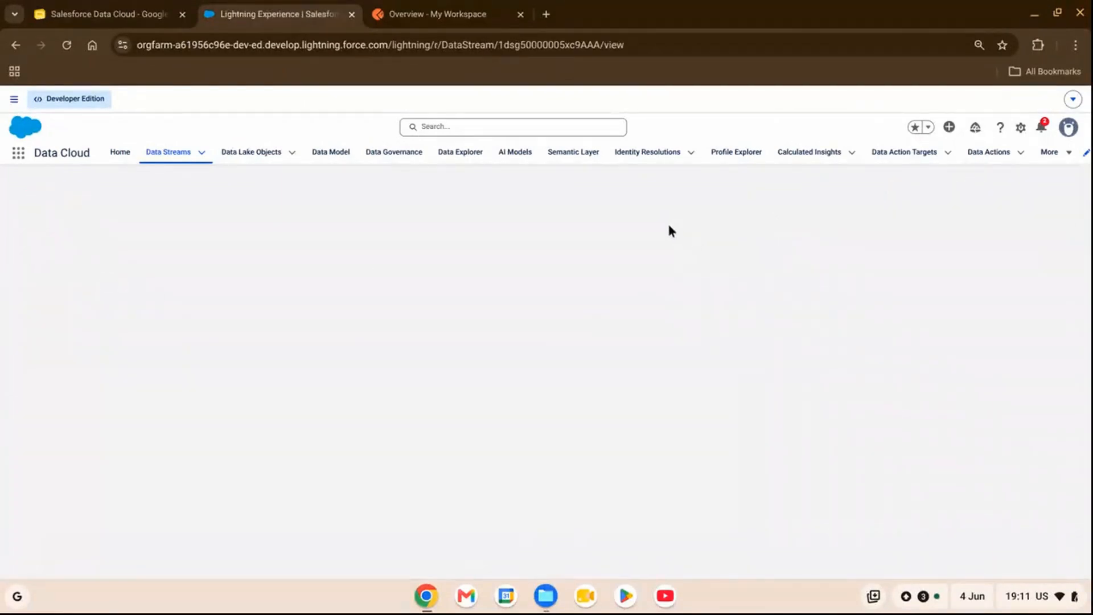
- Sync the Transactions-Transactions data stream's schema, updating it with the new fields from the associated schema
{"action": "scroll", "coordinate": [871, 276], "scroll_direction": "down", "scroll_amount": 2}
{"action": "scroll", "coordinate": [979, 267], "scroll_direction": "up", "scroll_amount": 2}
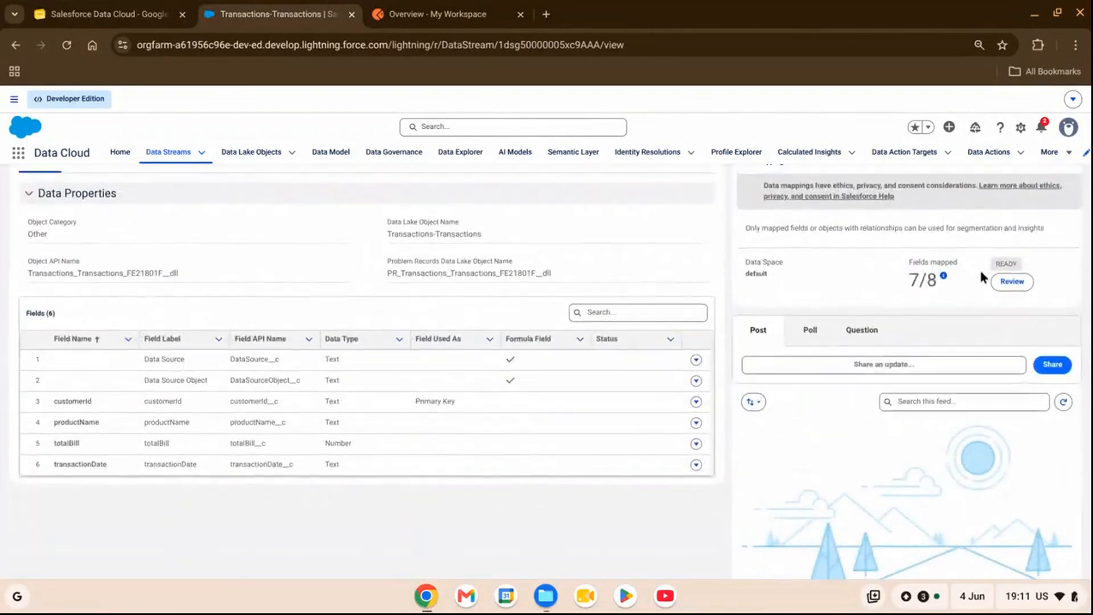
{"action": "scroll", "coordinate": [1009, 223], "scroll_direction": "up", "scroll_amount": 1}
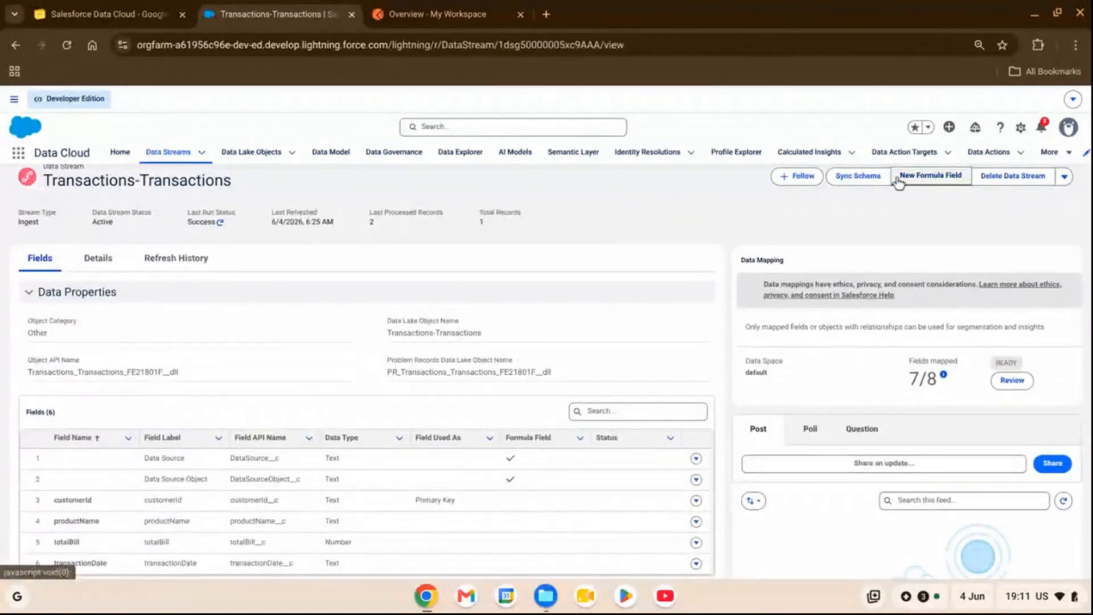
{"action": "left_click", "coordinate": [863, 180]}
{"action": "left_click", "coordinate": [846, 176]}
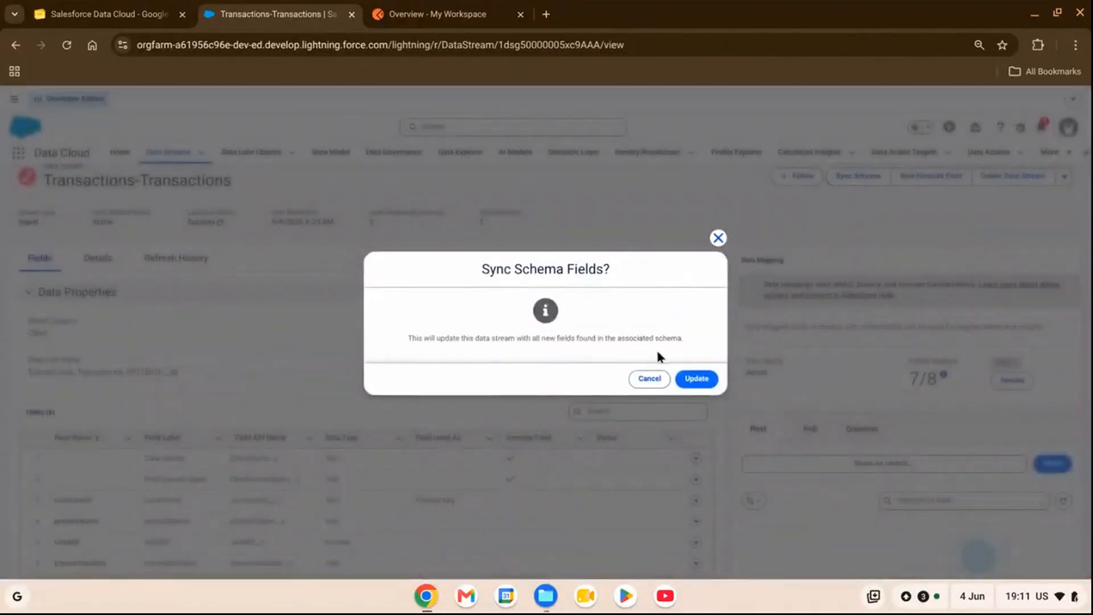
{"action": "left_click", "coordinate": [702, 380]}
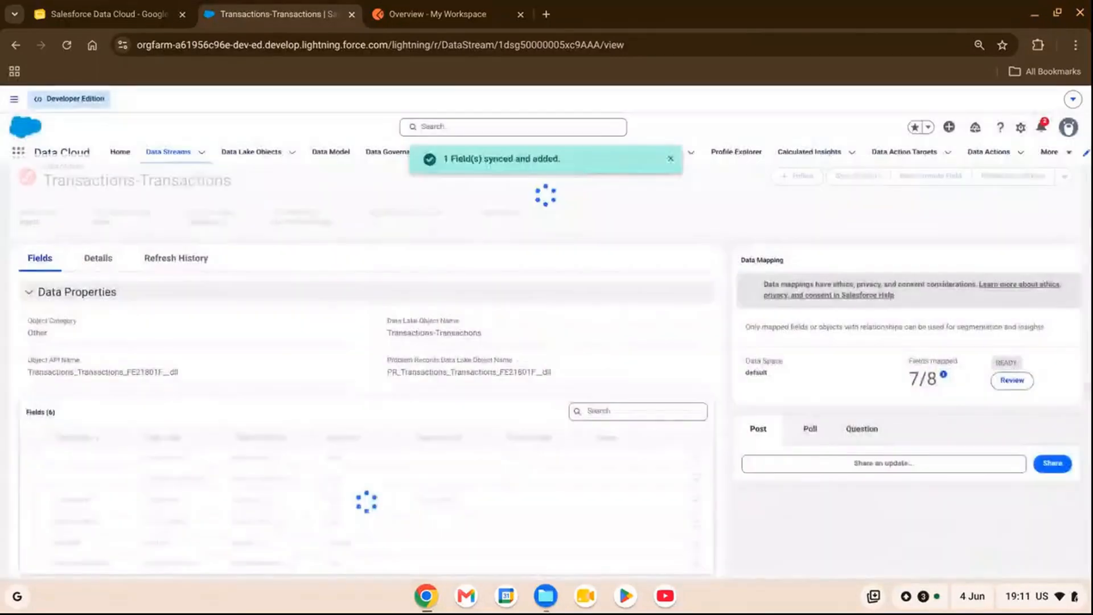
- Check the email row in the data stream's field list, including its label, API name and data type
{"action": "scroll", "coordinate": [489, 237], "scroll_direction": "down", "scroll_amount": 3}
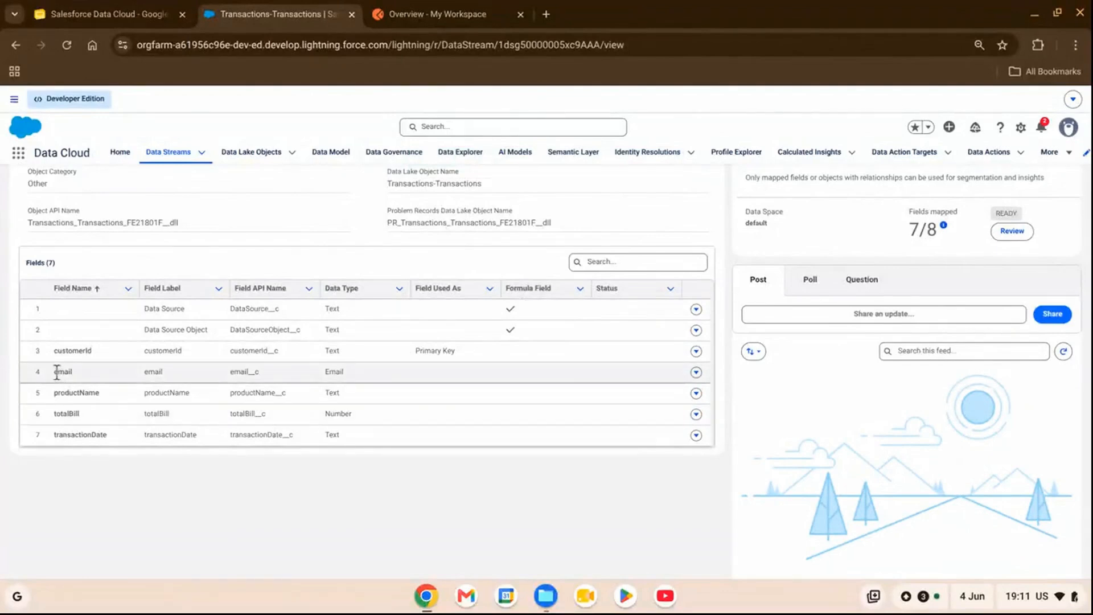
{"action": "left_click_drag", "start_coordinate": [57, 372], "coordinate": [287, 379]}
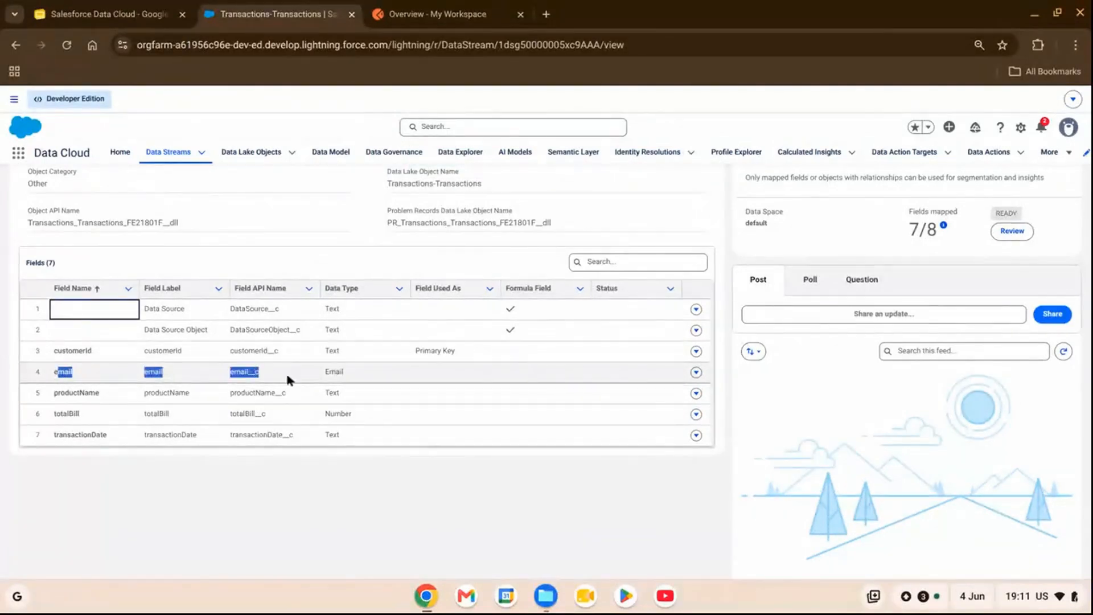
{"action": "left_click", "coordinate": [390, 378]}
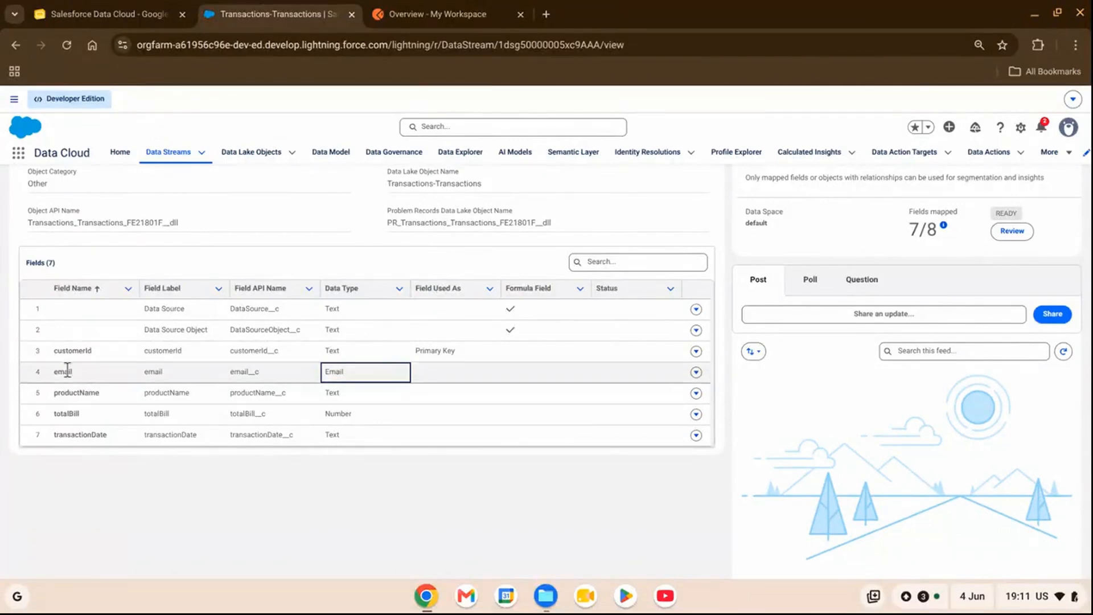
{"action": "left_click_drag", "start_coordinate": [65, 372], "coordinate": [400, 383]}
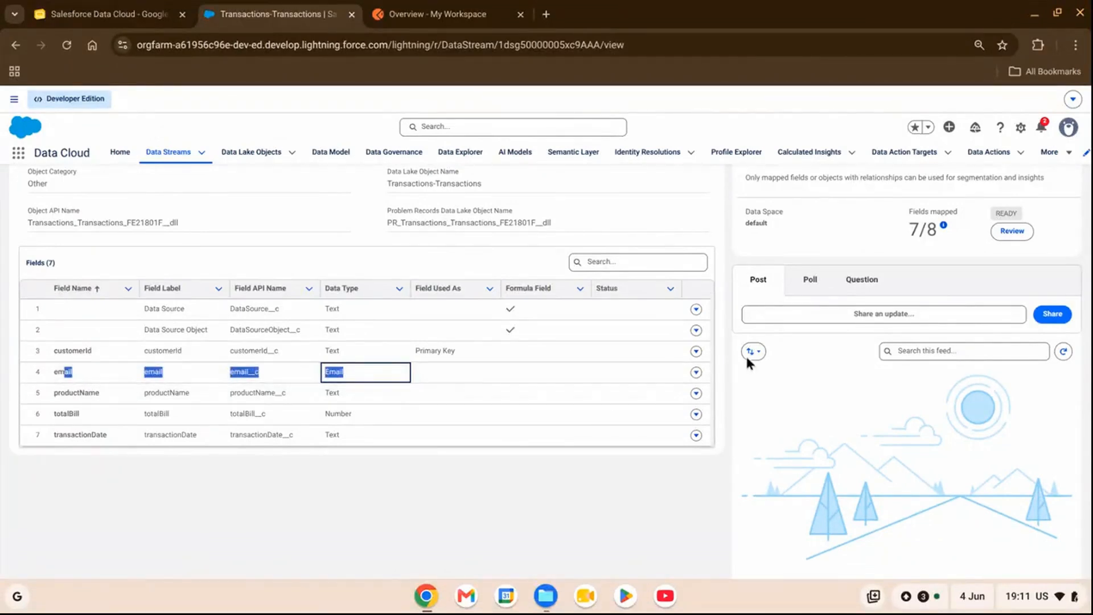
{"action": "scroll", "coordinate": [728, 330], "scroll_direction": "up", "scroll_amount": 1}
{"action": "left_click", "coordinate": [73, 382]}
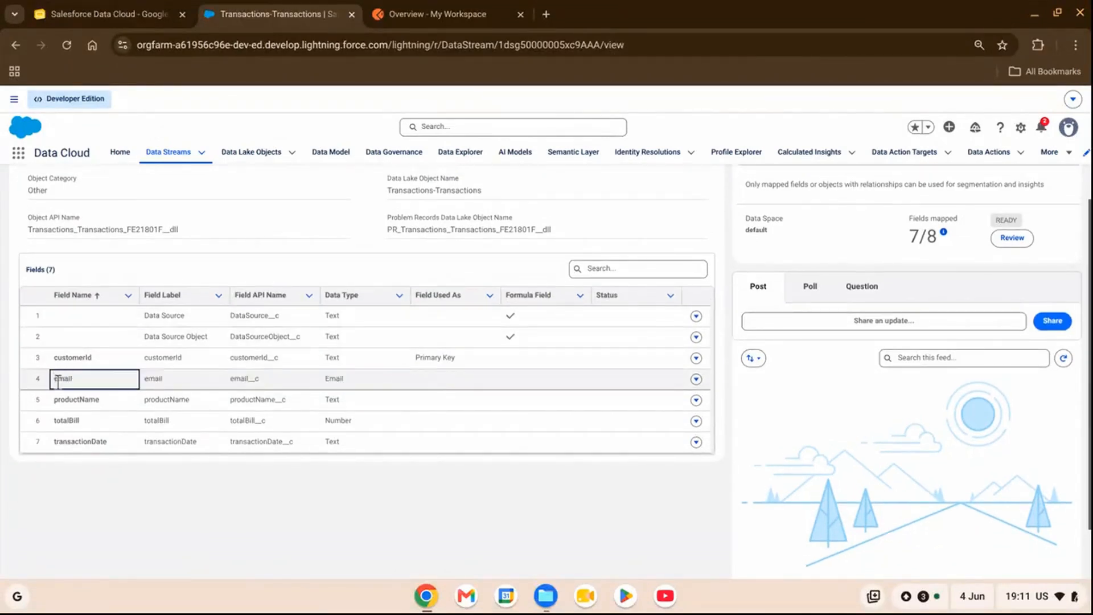
{"action": "left_click_drag", "start_coordinate": [55, 379], "coordinate": [412, 384]}
- Open the data stream's mappings and add a data model field labelled email with data type Email
{"action": "left_click", "coordinate": [1011, 237]}
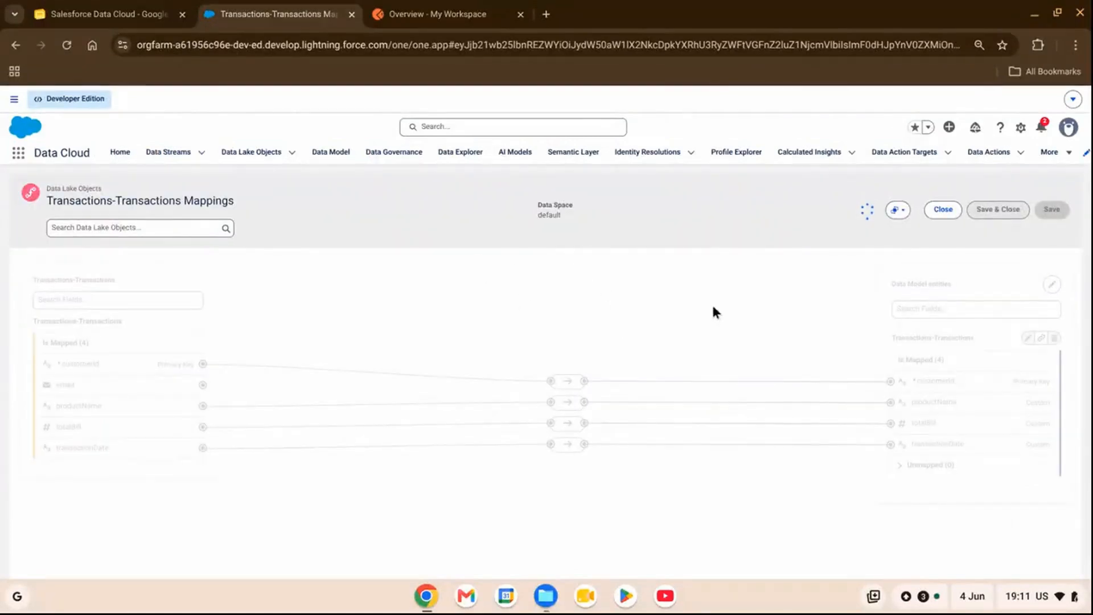
{"action": "left_click", "coordinate": [68, 390]}
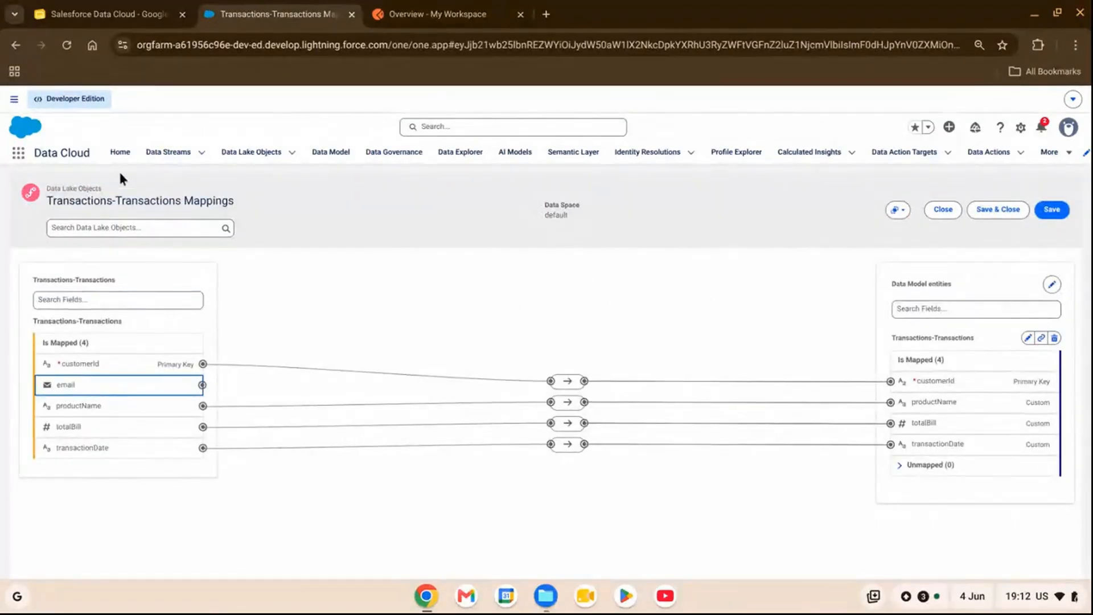
{"action": "left_click", "coordinate": [901, 464]}
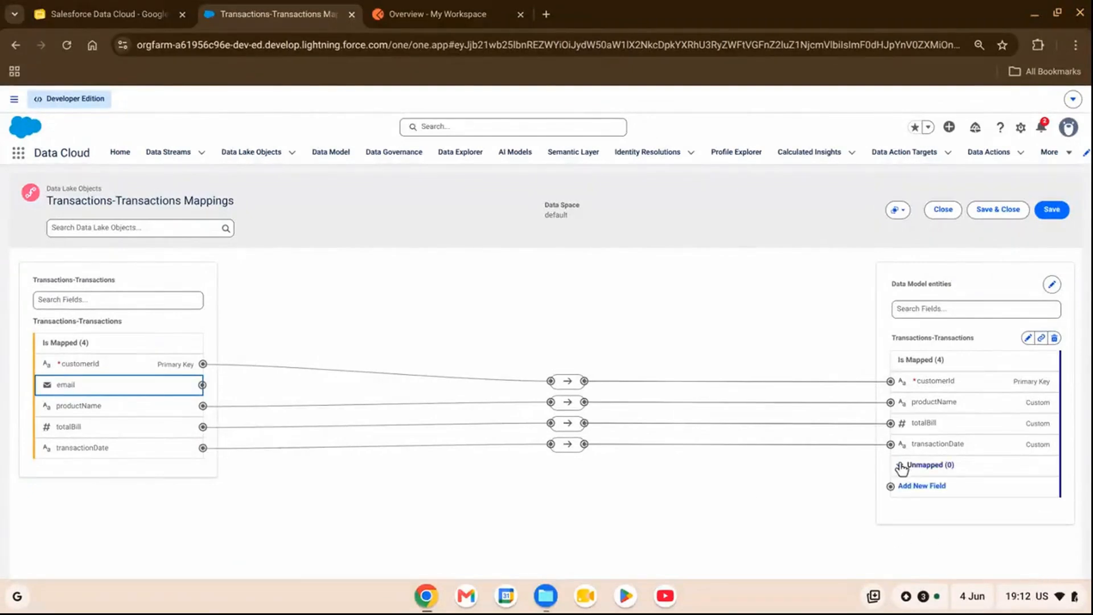
{"action": "left_click", "coordinate": [917, 487]}
{"action": "left_click", "coordinate": [452, 316]}
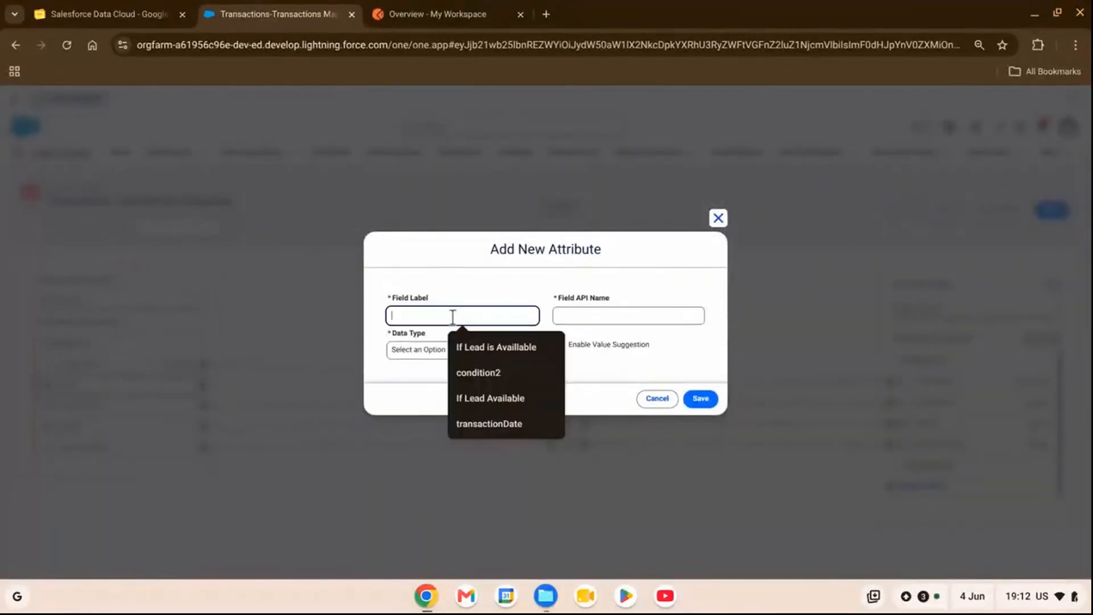
{"action": "type", "text": "email"}
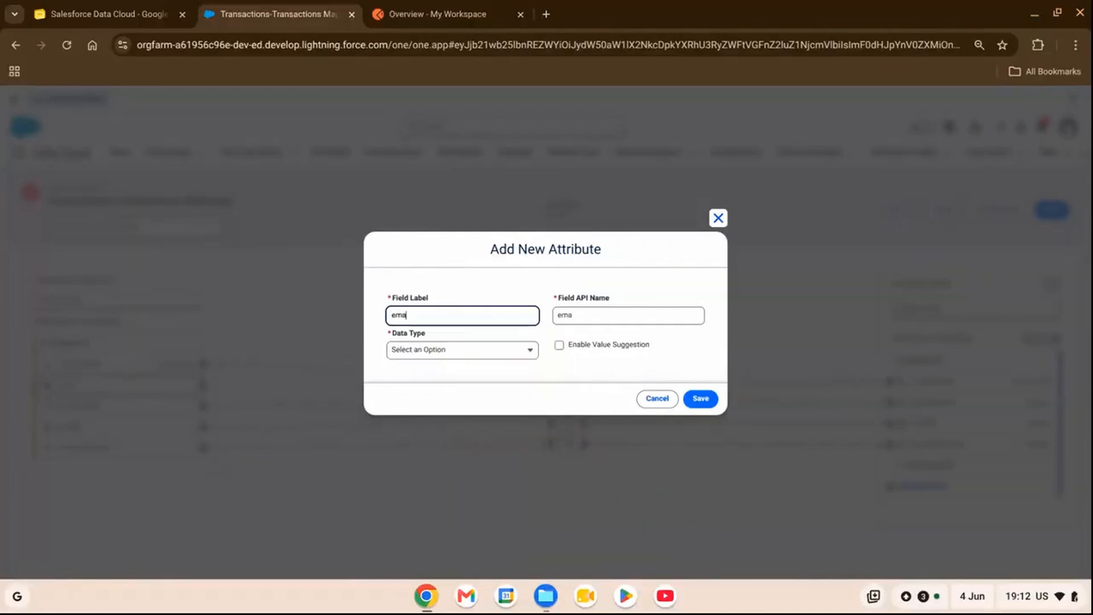
{"action": "left_click", "coordinate": [448, 351]}
{"action": "left_click", "coordinate": [435, 450]}
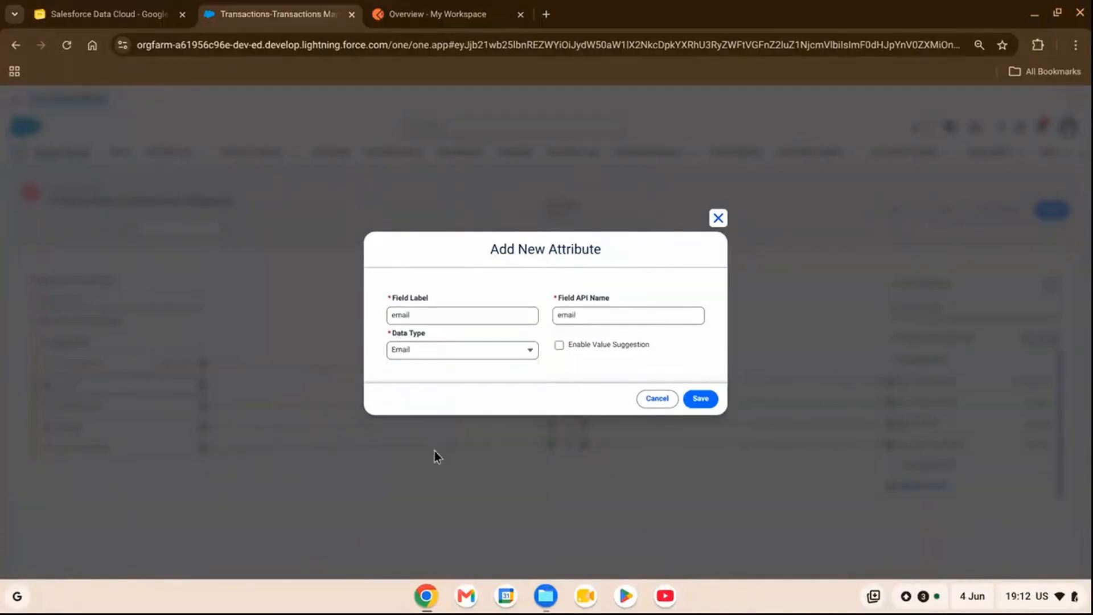
{"action": "left_click", "coordinate": [710, 405]}
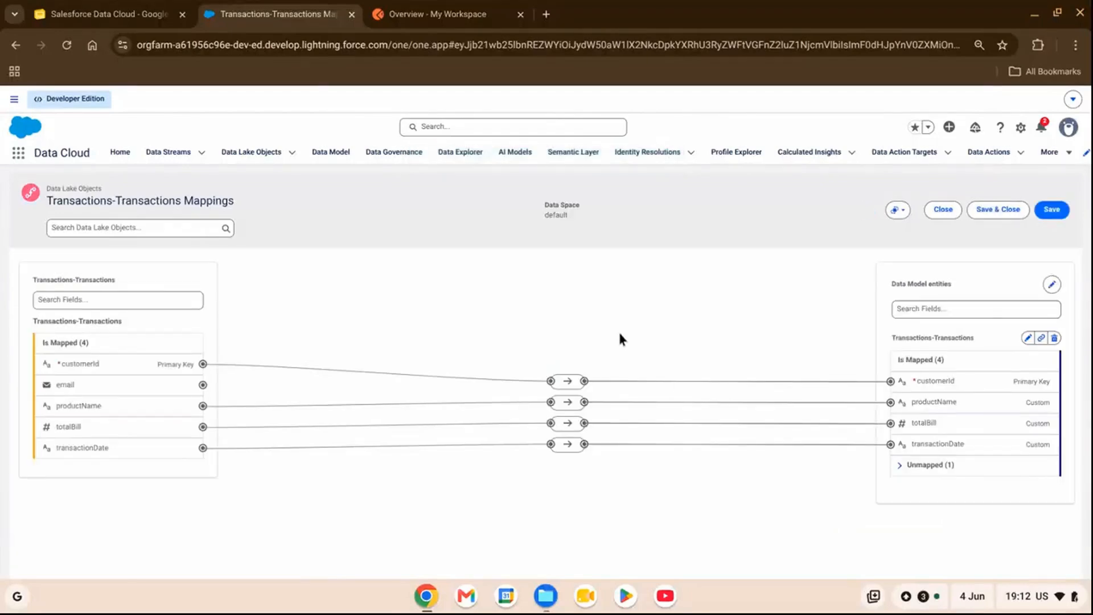
- Map the source email field to the unmapped email field of the data model entity, then save and close the mappings
{"action": "left_click", "coordinate": [900, 464]}
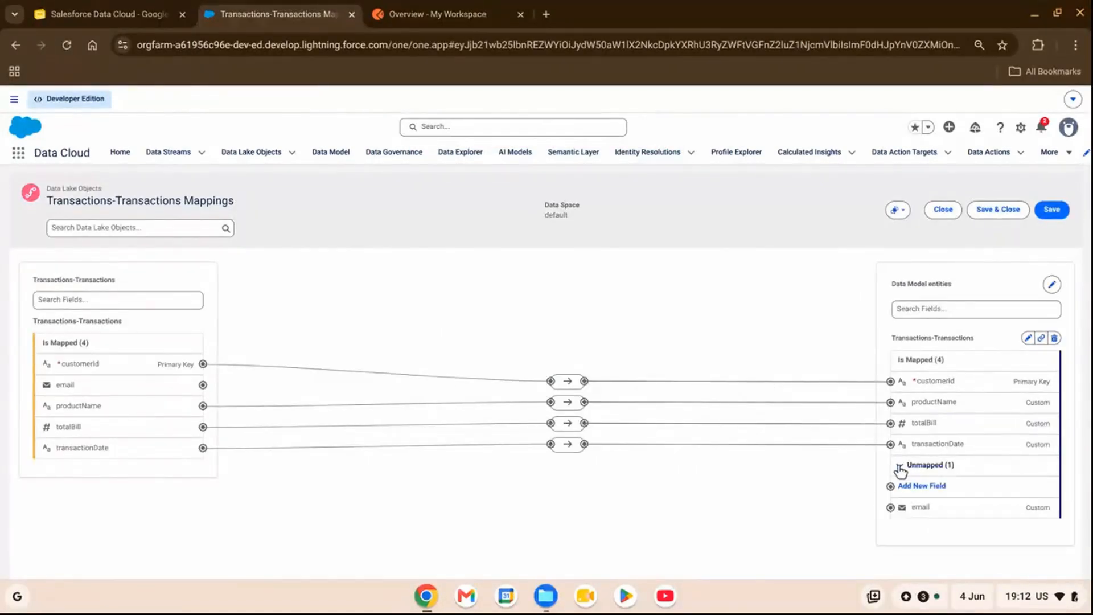
{"action": "left_click", "coordinate": [121, 386]}
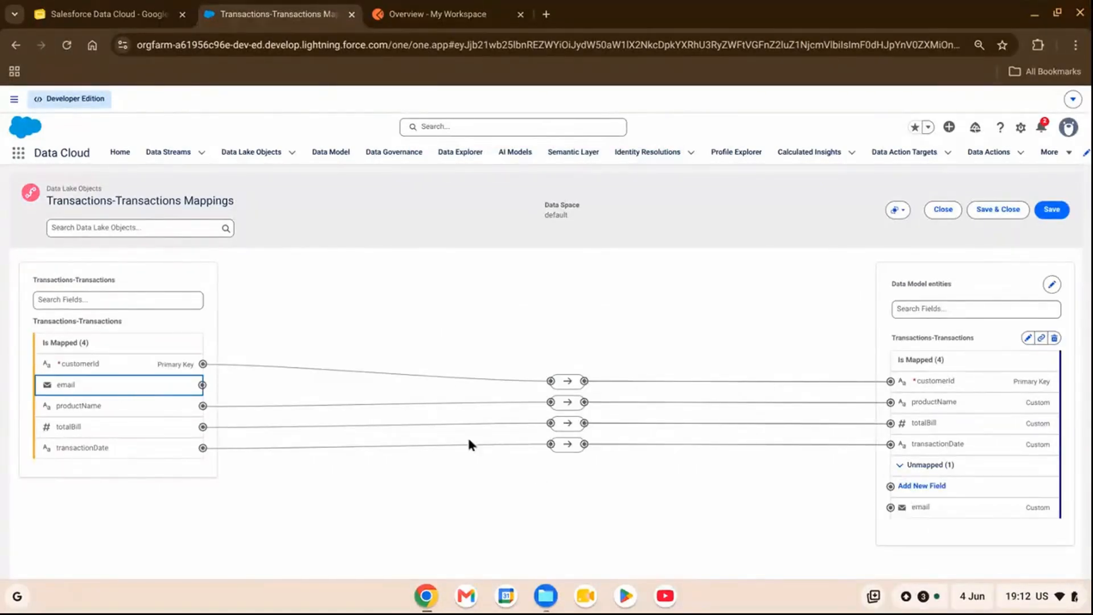
{"action": "left_click", "coordinate": [935, 507]}
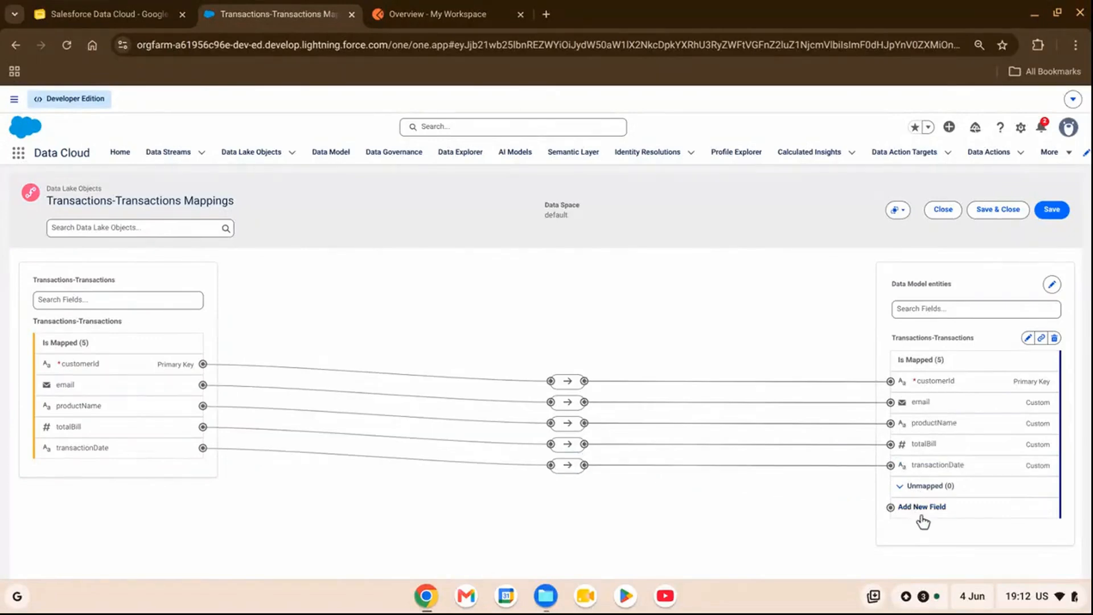
{"action": "left_click", "coordinate": [1001, 211]}
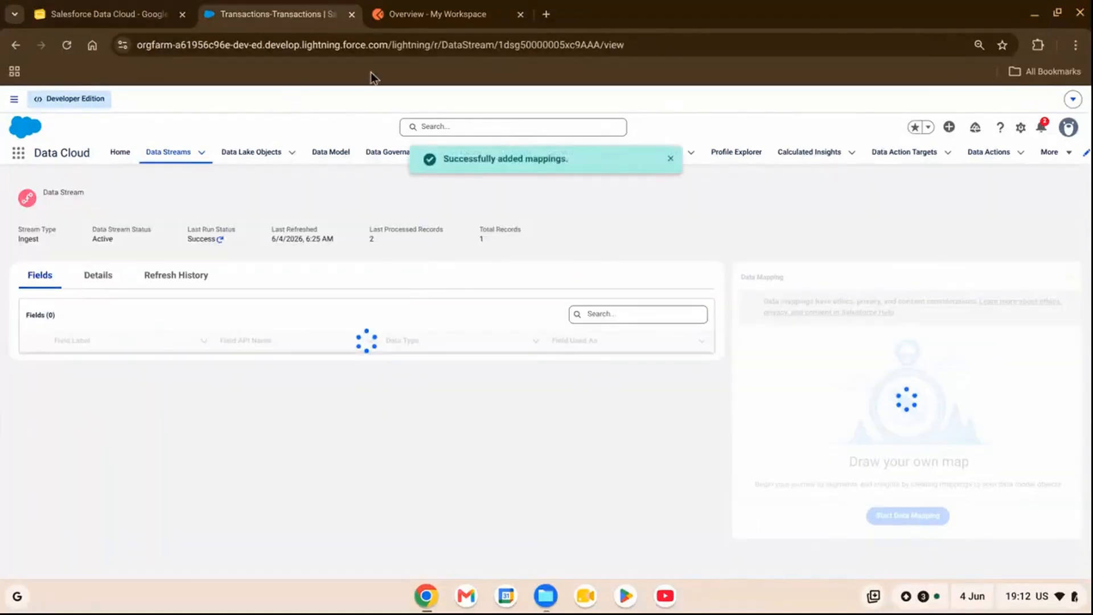
- Switch to Postman and open the authorization settings of the Salesforce Data 360 APIs collection
{"action": "left_click", "coordinate": [454, 16]}
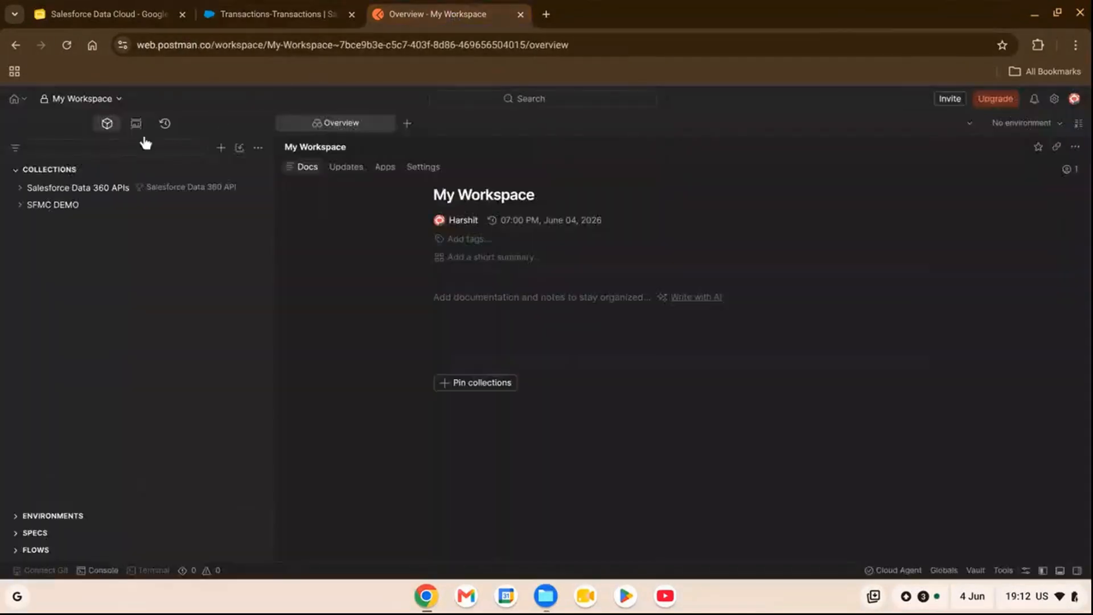
{"action": "left_click", "coordinate": [20, 189]}
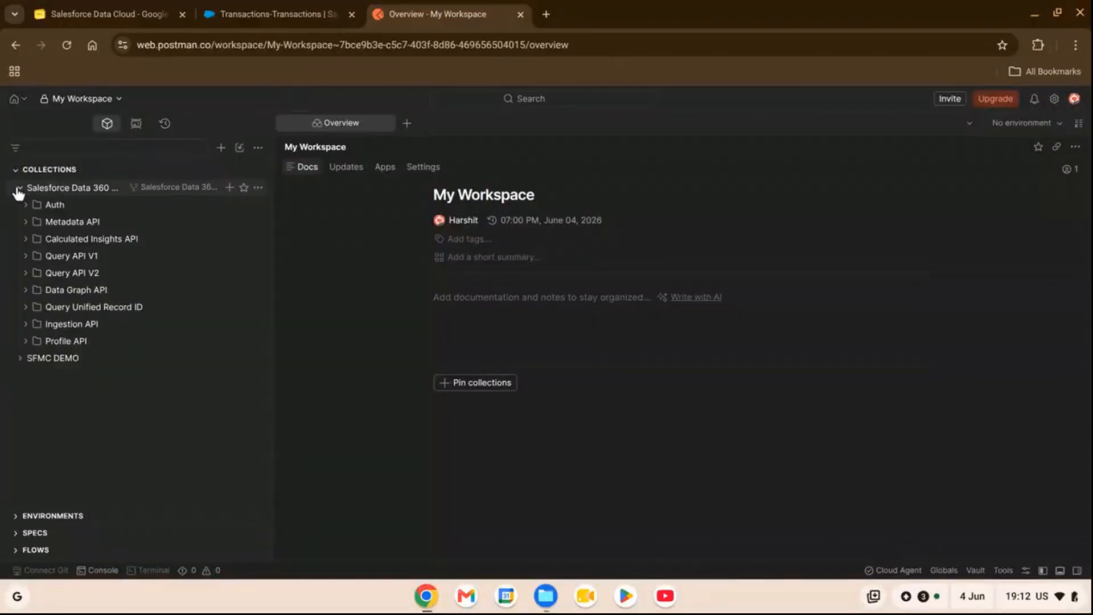
{"action": "left_click", "coordinate": [77, 193]}
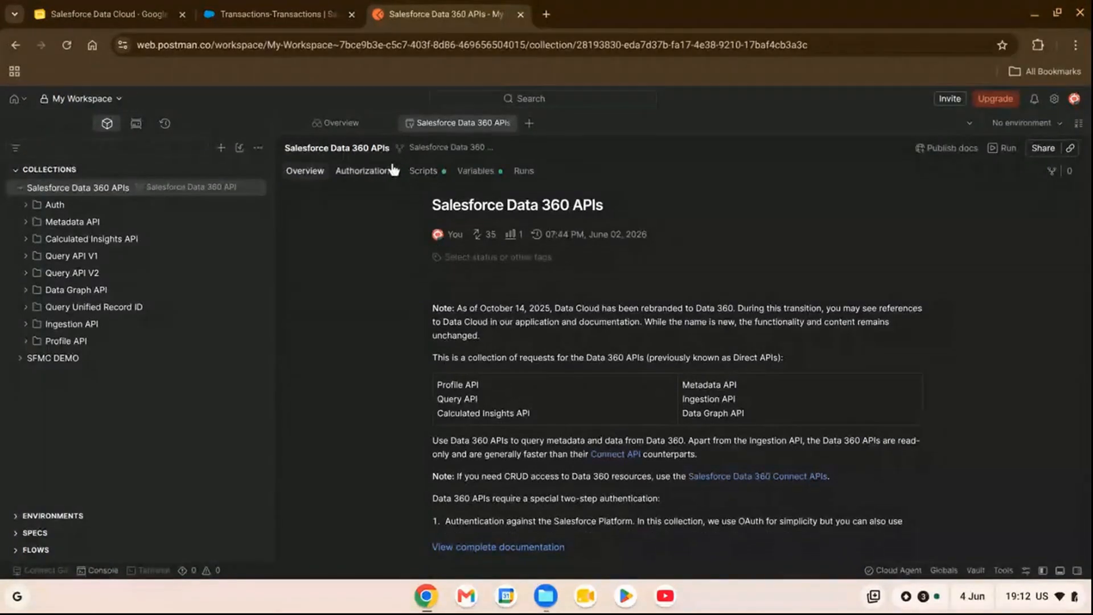
{"action": "left_click", "coordinate": [393, 169]}
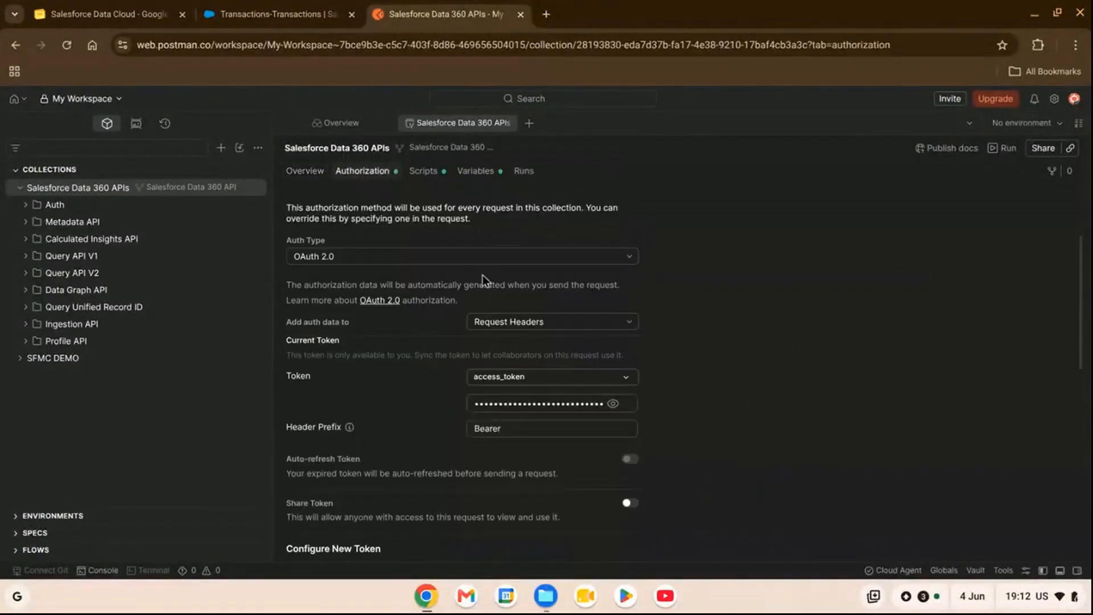
{"action": "scroll", "coordinate": [439, 318], "scroll_direction": "down", "scroll_amount": 10}
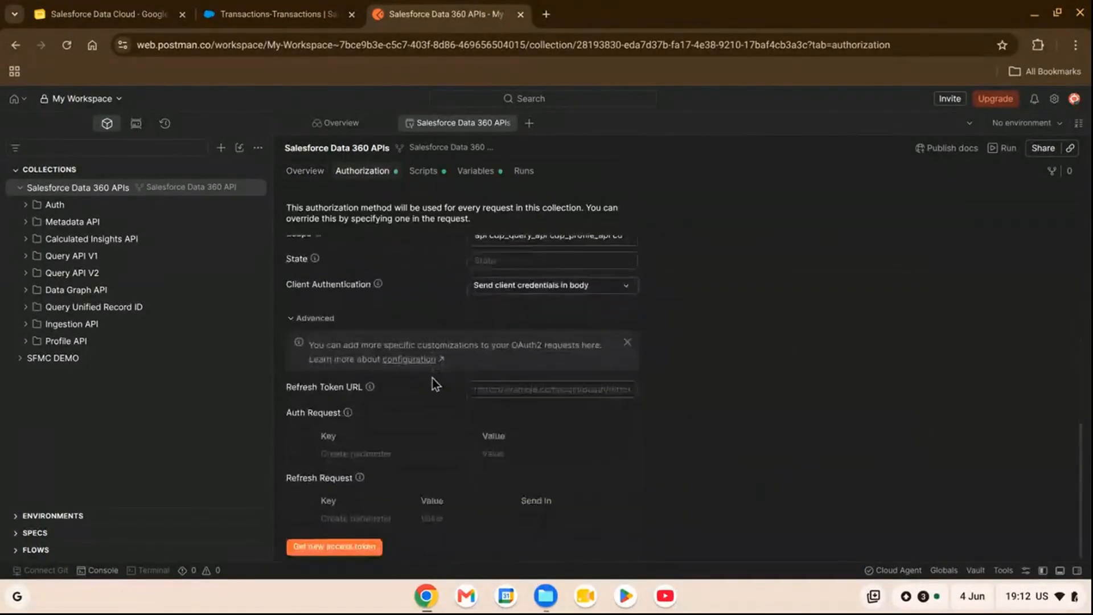
- Generate a new access token for the collection, allowing the Salesforce access request, and use that token
{"action": "left_click", "coordinate": [333, 547]}
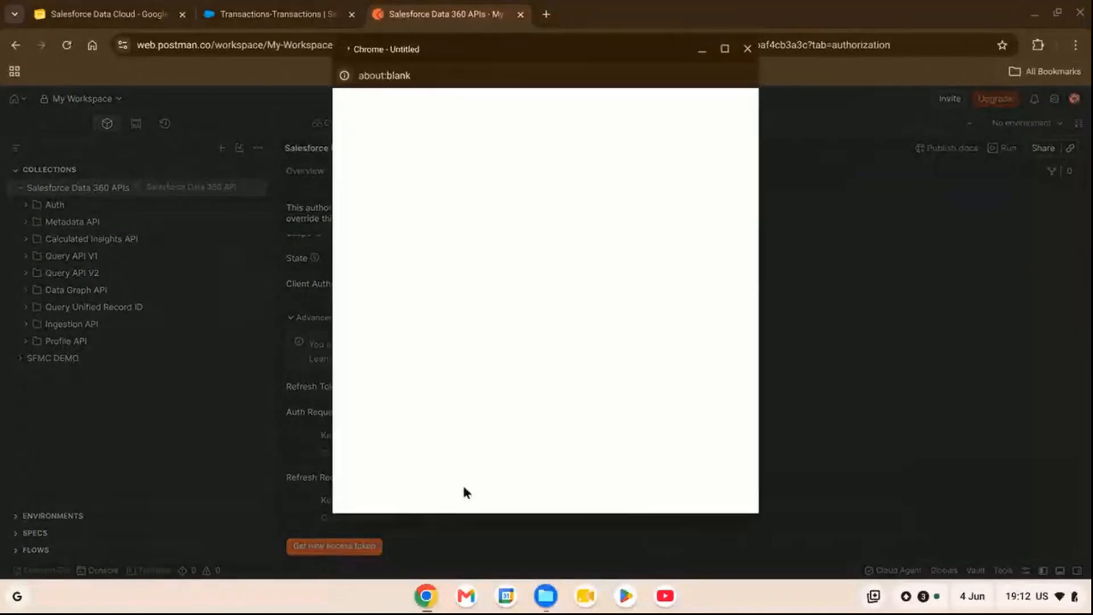
{"action": "scroll", "coordinate": [686, 296], "scroll_direction": "down", "scroll_amount": 4}
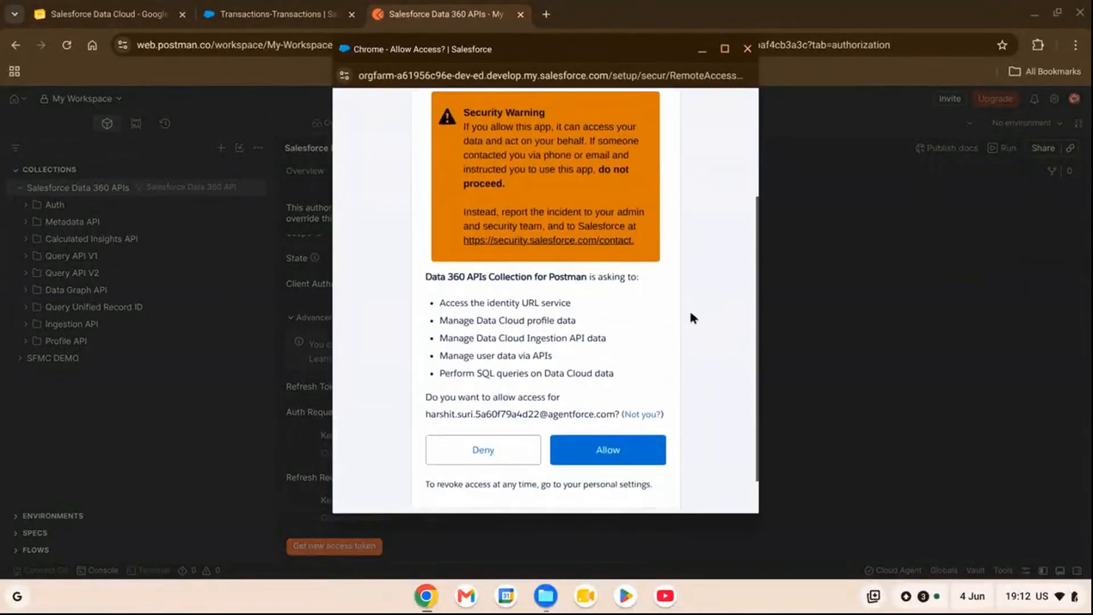
{"action": "left_click", "coordinate": [622, 450]}
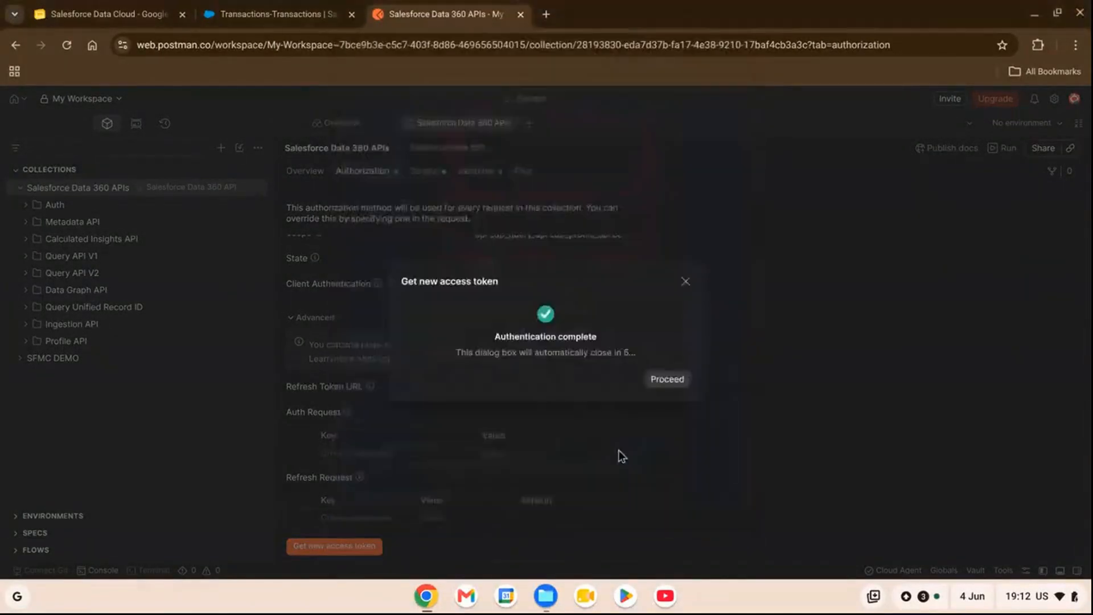
{"action": "left_click", "coordinate": [666, 379]}
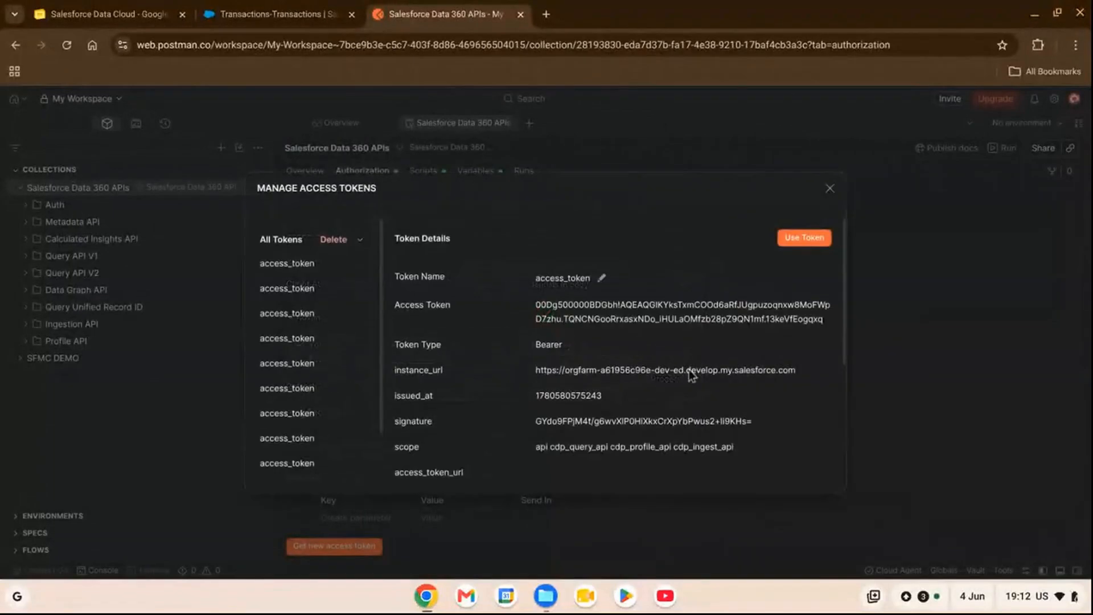
{"action": "left_click", "coordinate": [812, 243]}
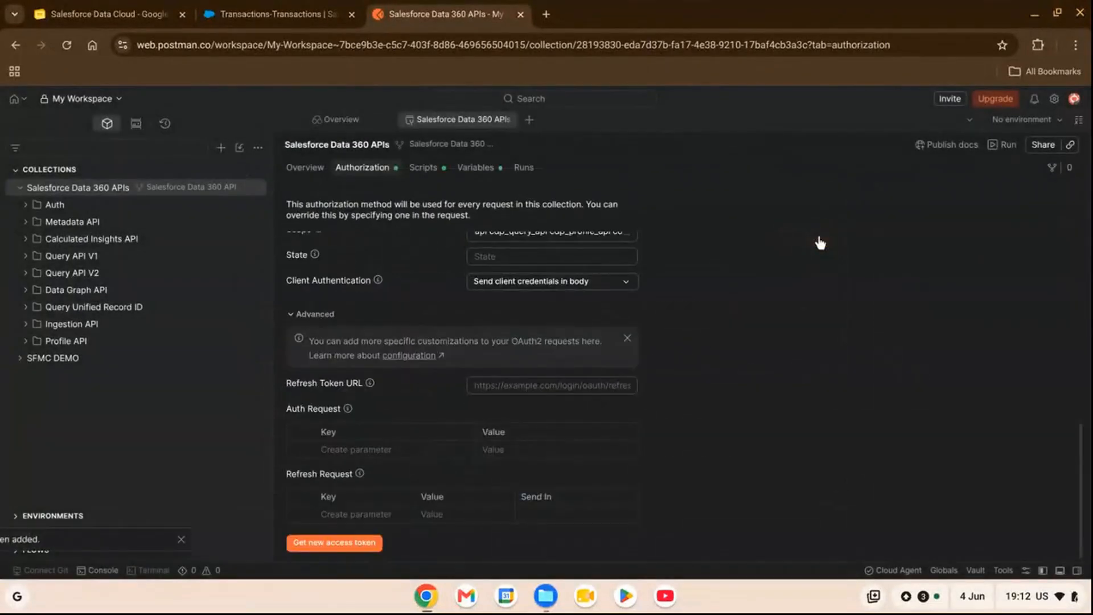
- Open the Complete Postman authentication request in the Auth folder and send it
{"action": "left_click", "coordinate": [27, 204]}
{"action": "left_click", "coordinate": [113, 226]}
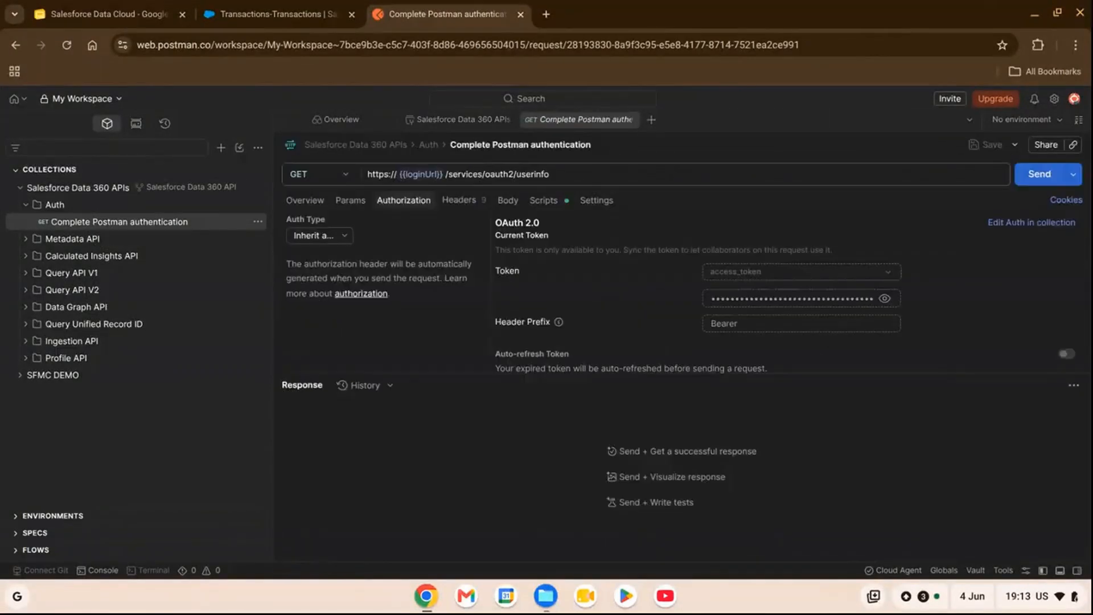
{"action": "left_click", "coordinate": [1035, 176]}
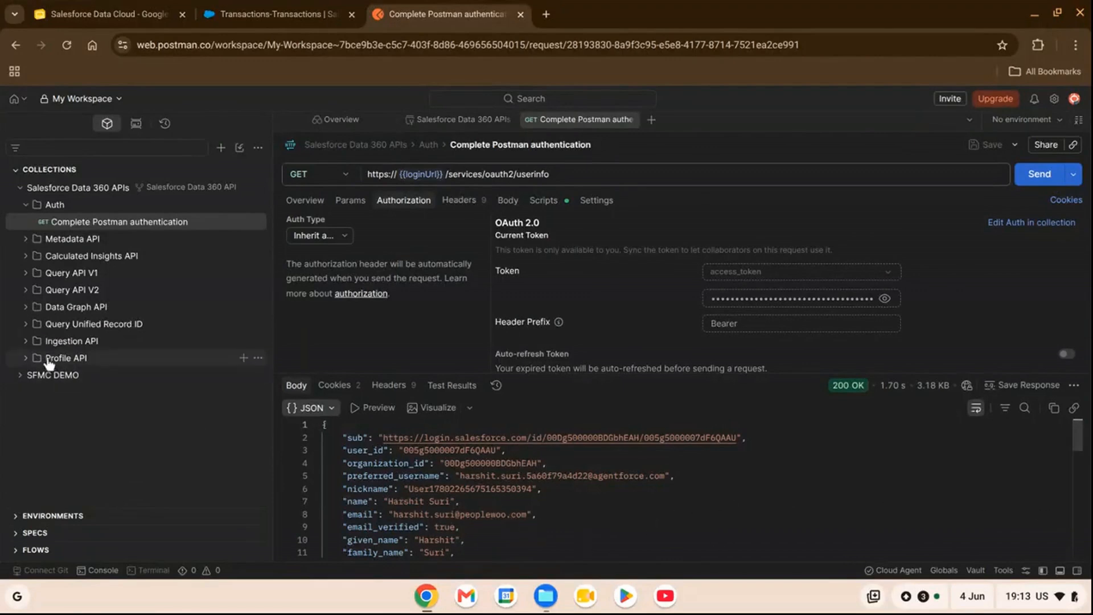
- Open the Insert Records request from the Streaming folder of the Ingestion API
{"action": "left_click", "coordinate": [24, 342]}
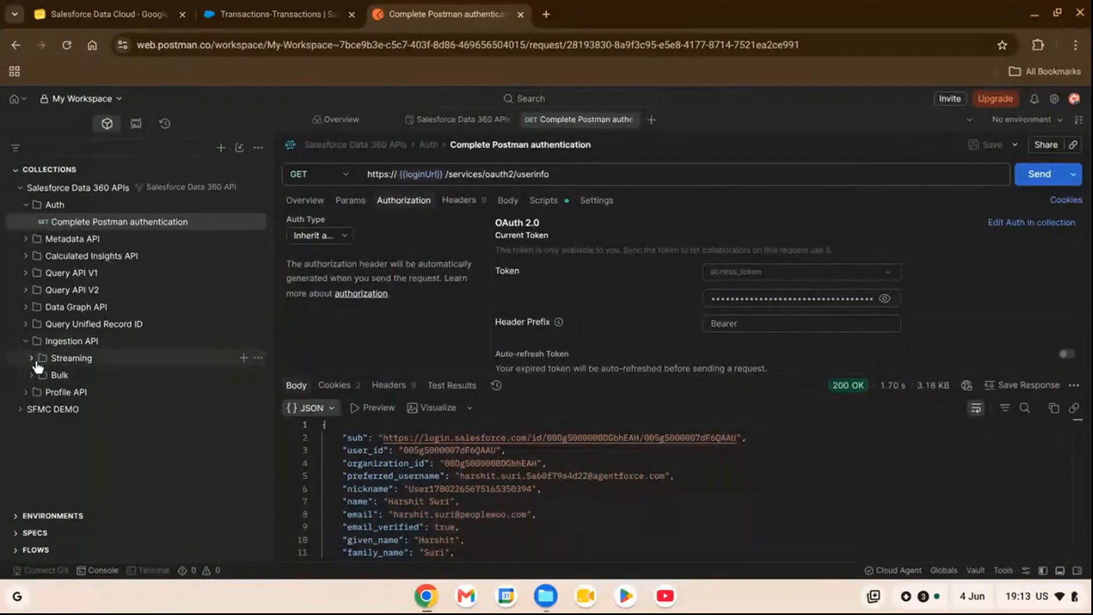
{"action": "left_click", "coordinate": [32, 359]}
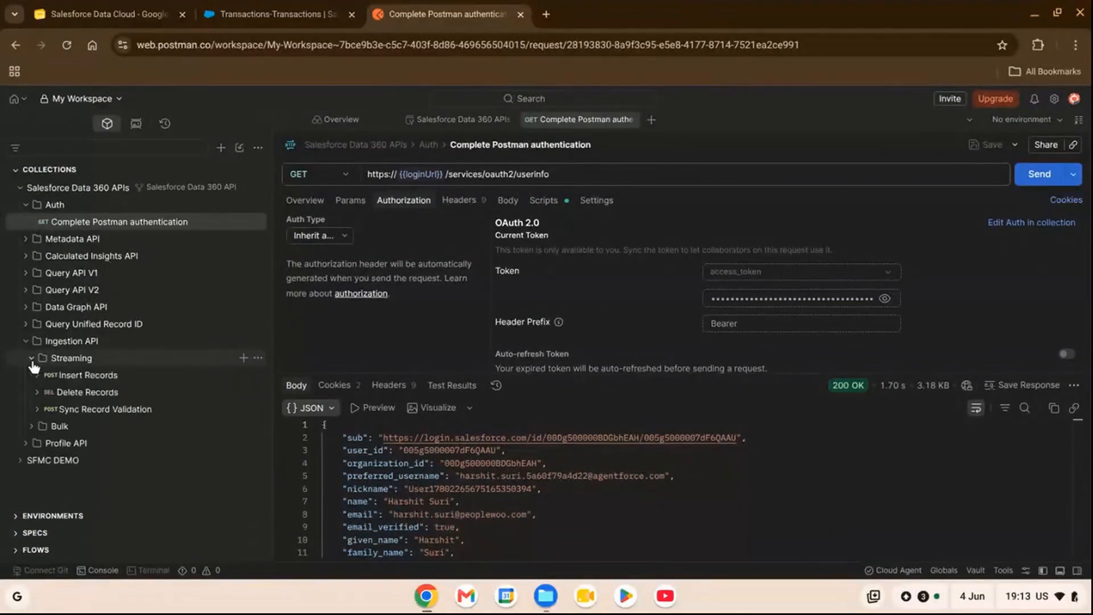
{"action": "left_click", "coordinate": [88, 377]}
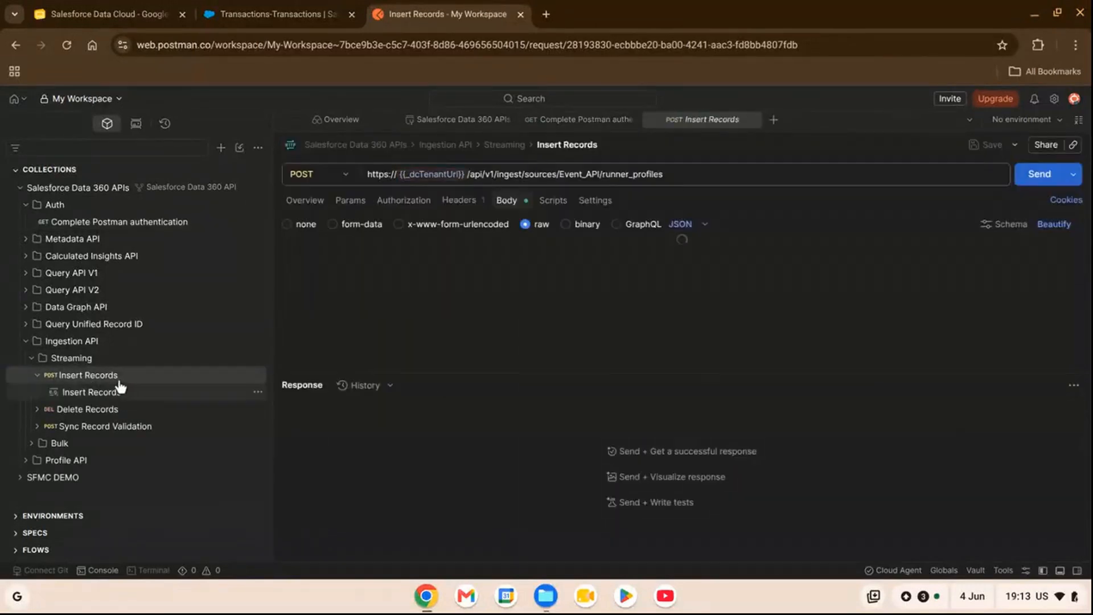
- Clear the sample records from the JSON body of the Insert Records request
{"action": "left_click", "coordinate": [526, 309]}
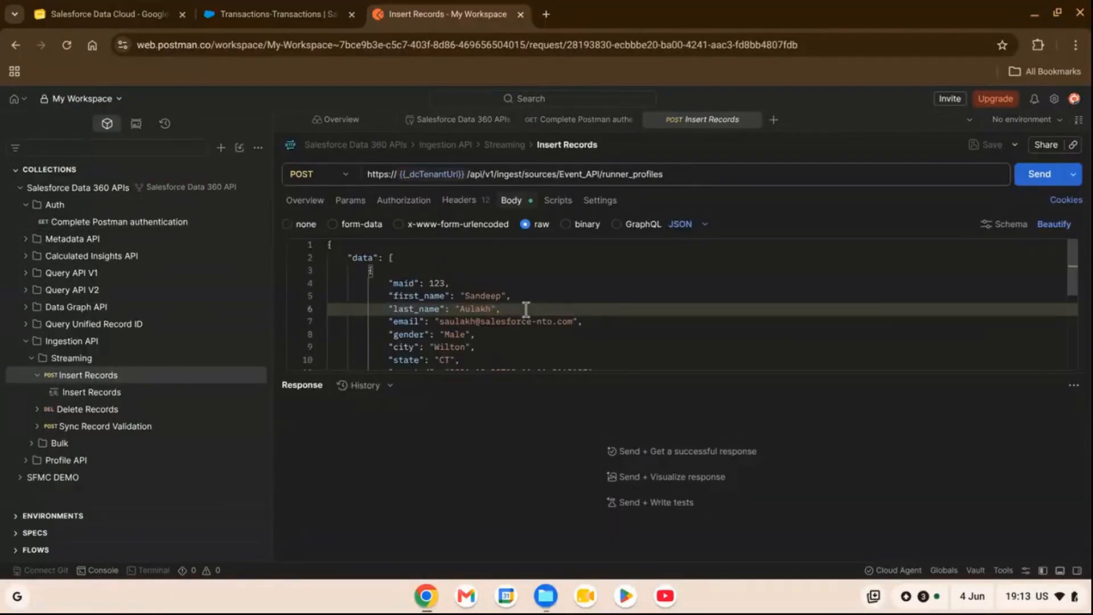
{"action": "key", "text": "ctrl+a"}
{"action": "key", "text": "BackSpace"}
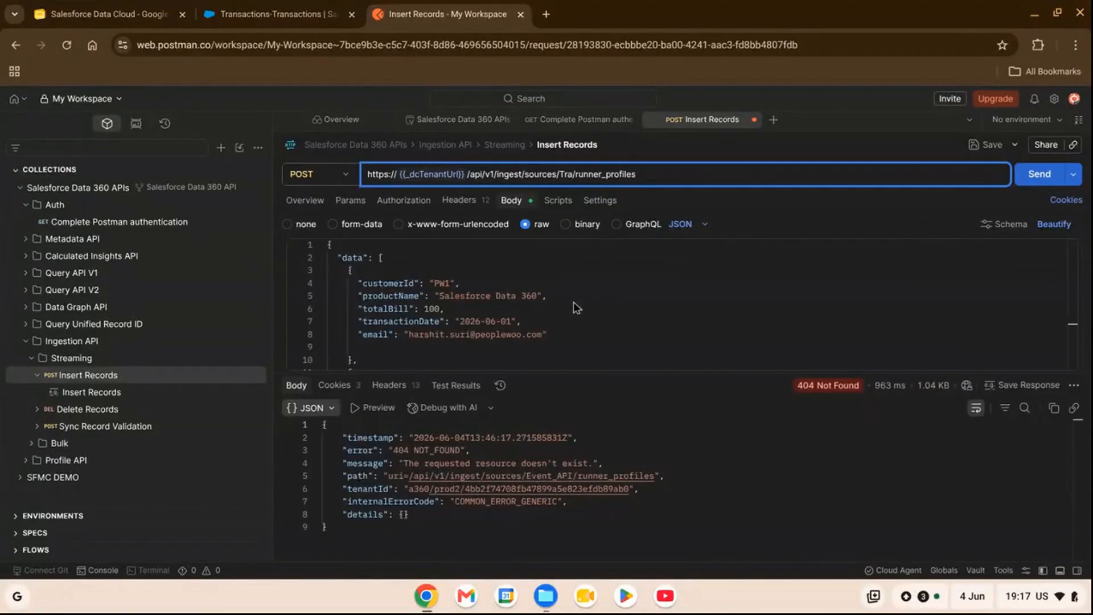
- Switch to Salesforce and open the Ingestion API page in Data Cloud Setup
{"action": "left_click", "coordinate": [300, 3]}
{"action": "left_click", "coordinate": [1020, 132]}
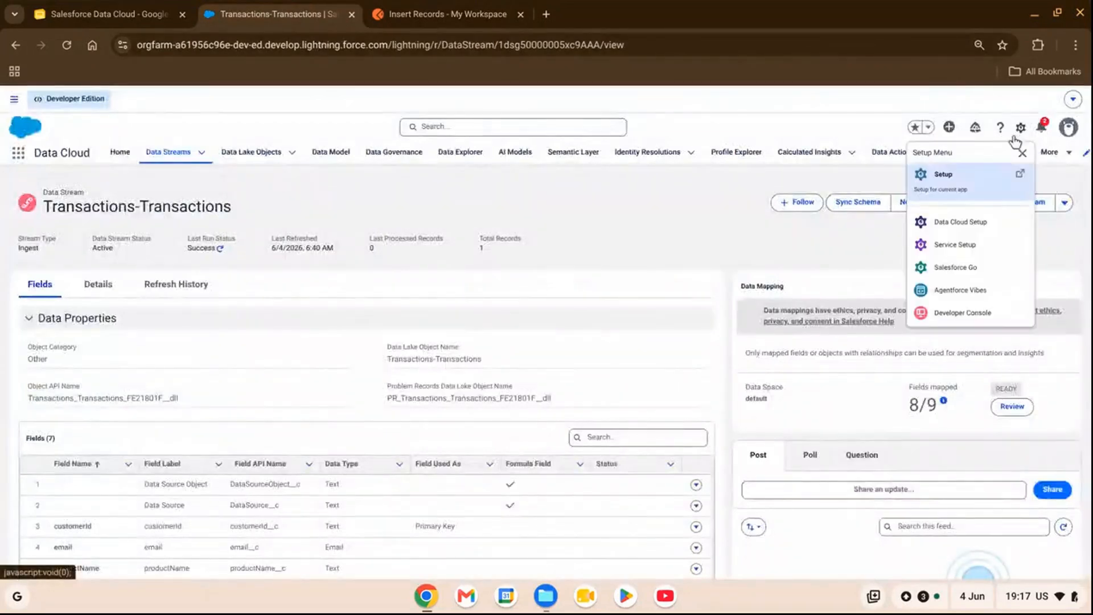
{"action": "left_click", "coordinate": [962, 217]}
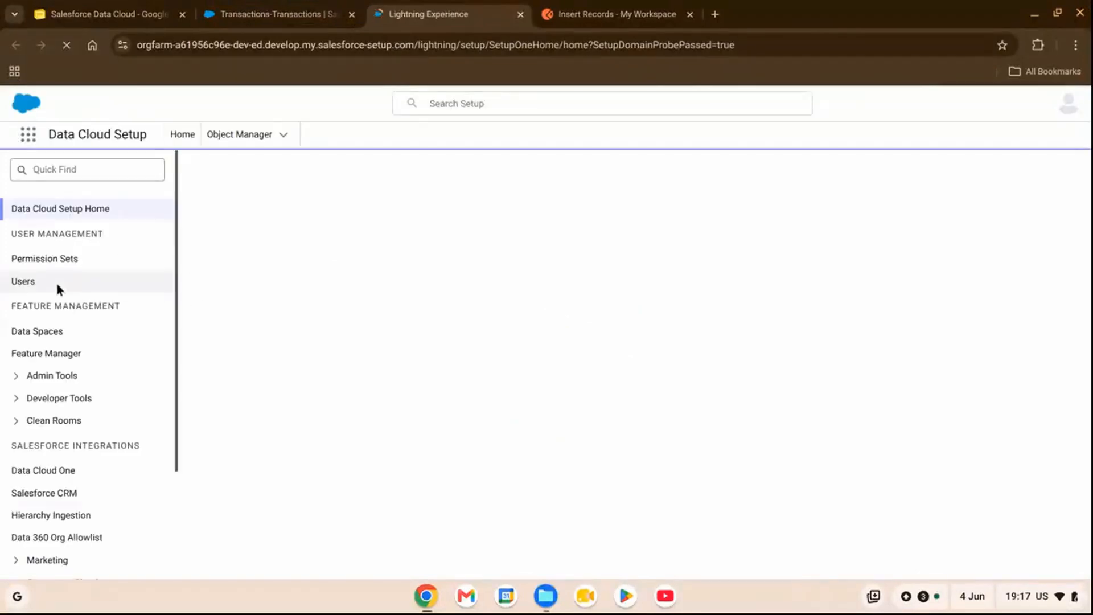
{"action": "scroll", "coordinate": [91, 376], "scroll_direction": "down", "scroll_amount": 3}
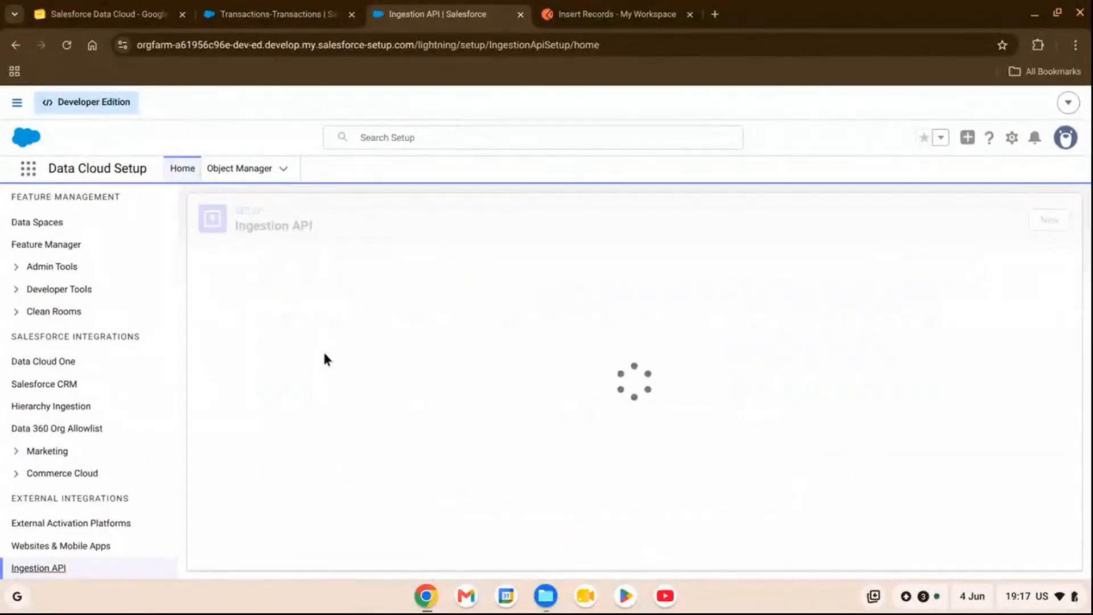
- Open the Transactions Ingestion API connector and copy its connector name
{"action": "left_click", "coordinate": [267, 334]}
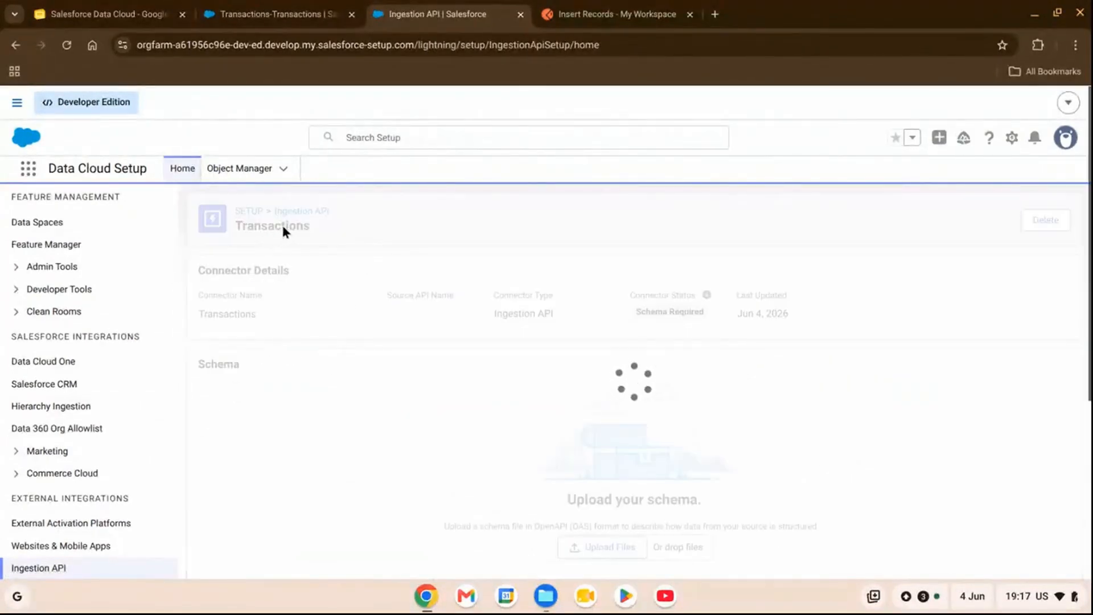
{"action": "double_click", "coordinate": [235, 314]}
{"action": "key", "text": "ctrl+c"}
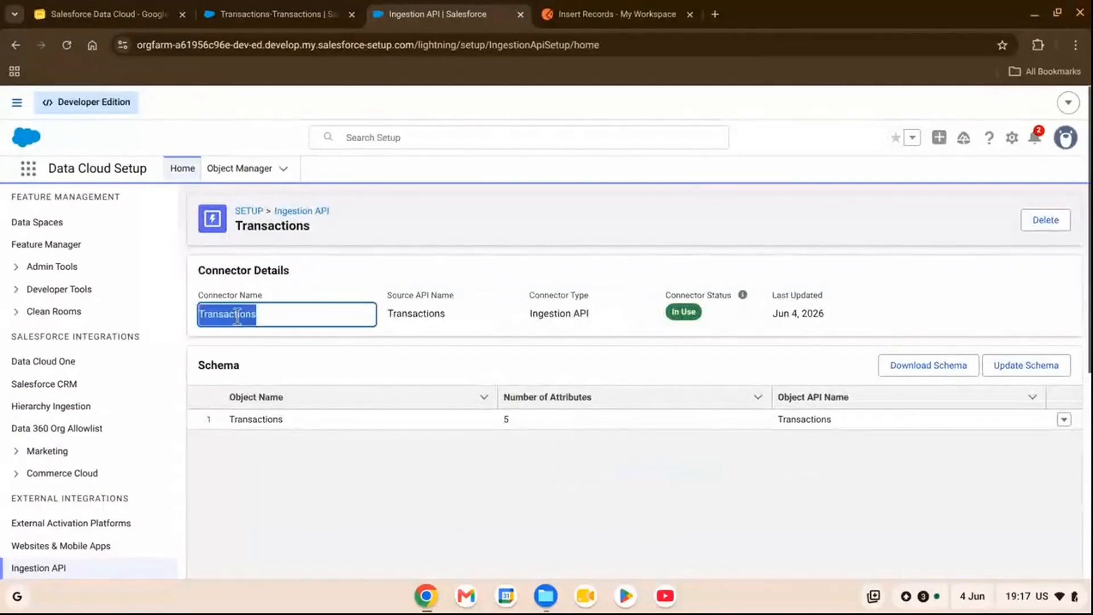
- Switch back to Postman, point the Insert Records URL to /api/v1/ingest/sources/Transactions/Transactions and send the request
{"action": "left_click", "coordinate": [645, 2]}
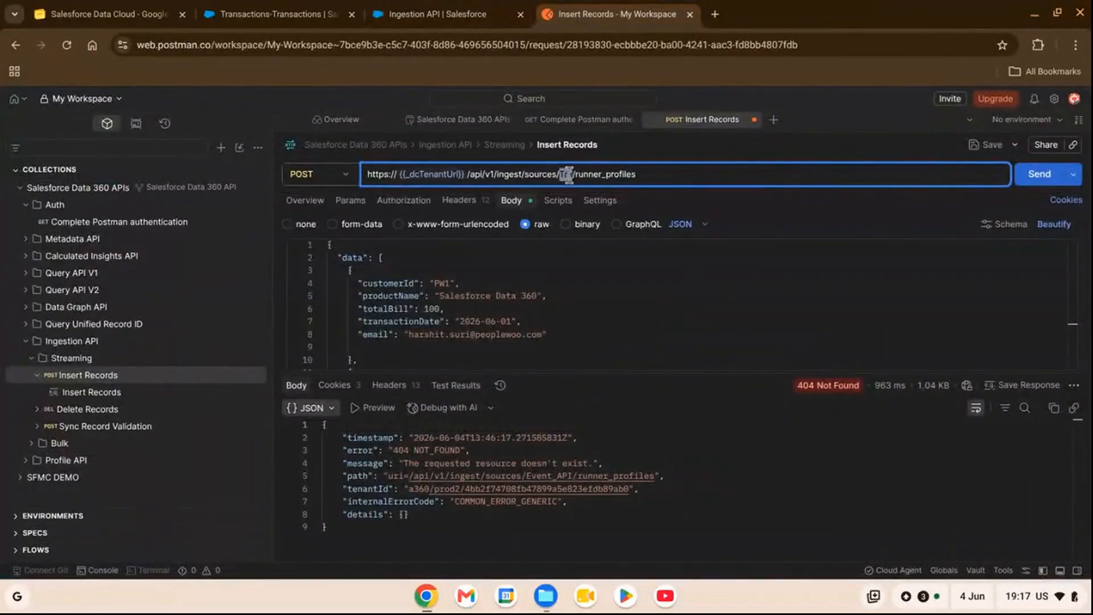
{"action": "key", "text": "ctrl+v"}
{"action": "double_click", "coordinate": [643, 176]}
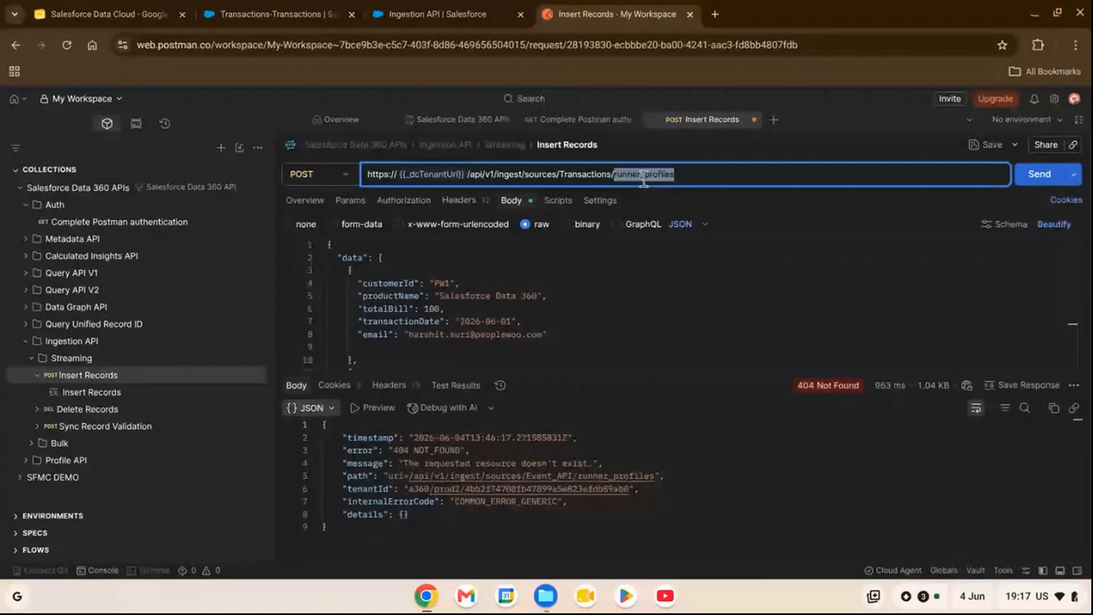
{"action": "key", "text": "ctrl+v"}
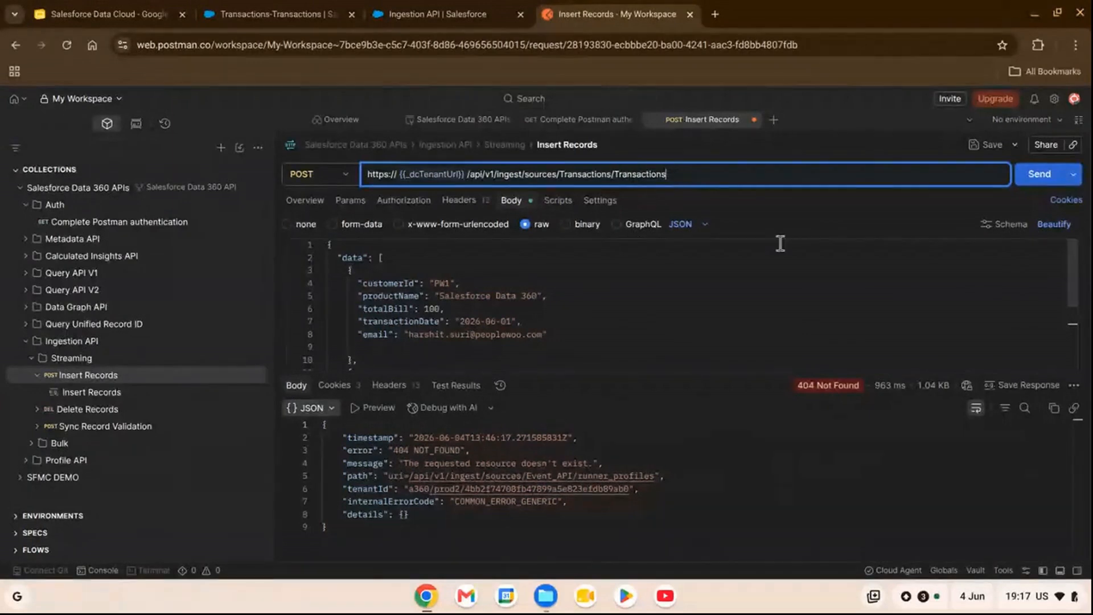
{"action": "left_click", "coordinate": [1040, 176]}
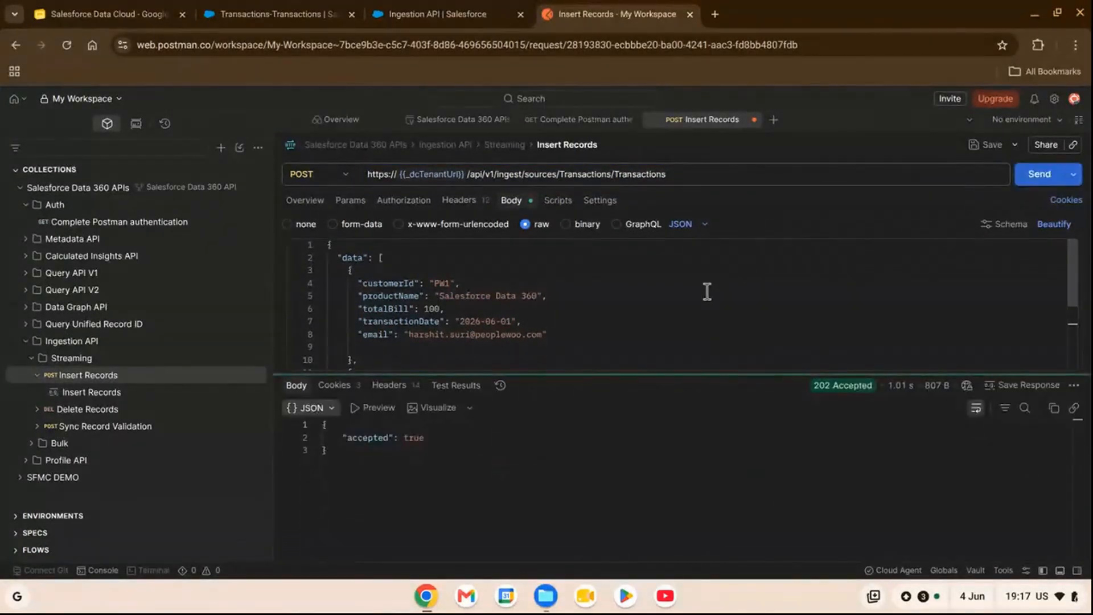
- Check the Insert Records response and review the email fields of the transaction records in the request body
{"action": "triple_click", "coordinate": [411, 439]}
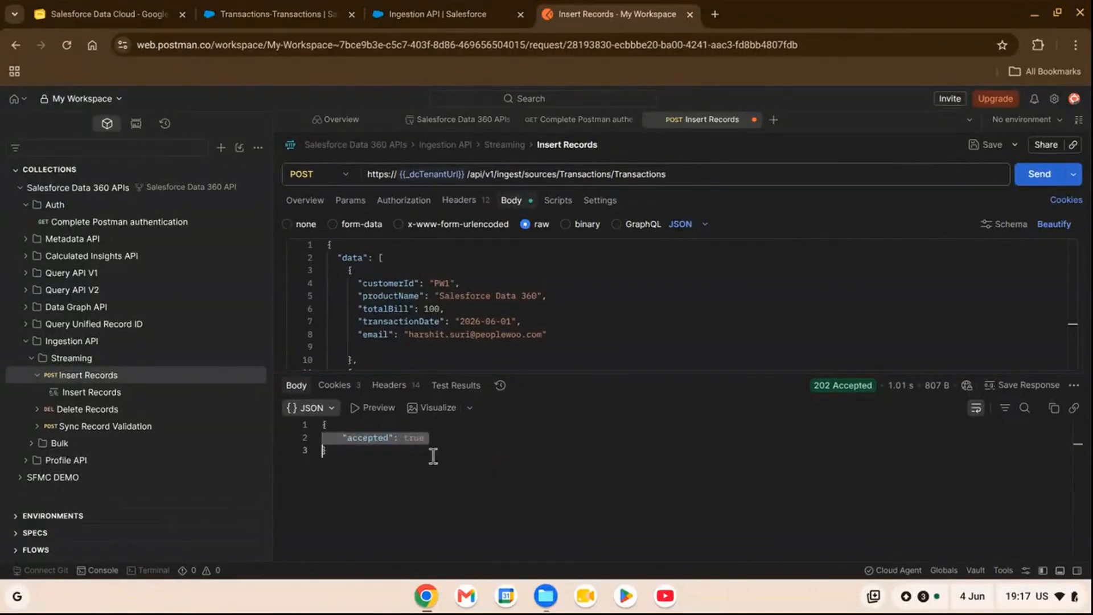
{"action": "left_click", "coordinate": [375, 334]}
{"action": "scroll", "coordinate": [501, 319], "scroll_direction": "down", "scroll_amount": 3}
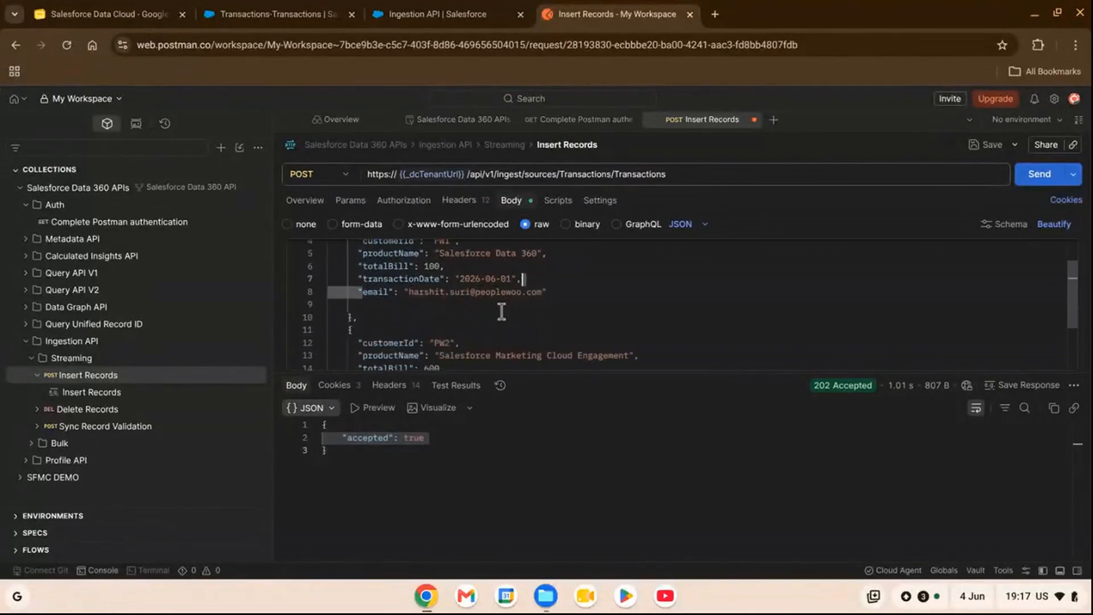
{"action": "left_click_drag", "start_coordinate": [368, 337], "coordinate": [515, 337]}
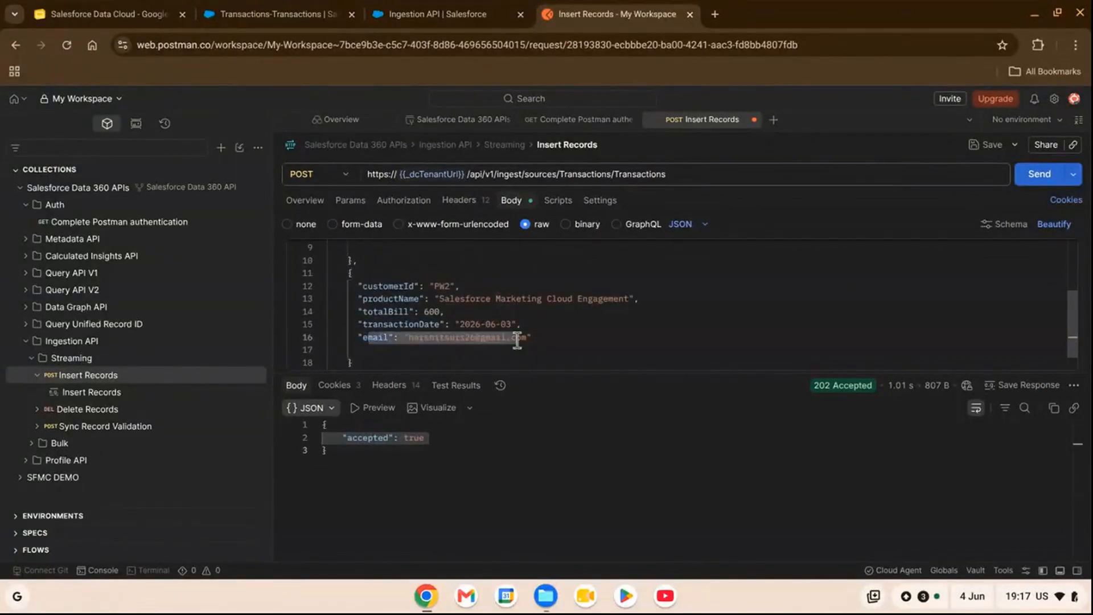
- Switch to Salesforce and display the records of the Transactions-Transactions data lake object in Data Explorer, checking their customerId values
{"action": "left_click", "coordinate": [327, 9]}
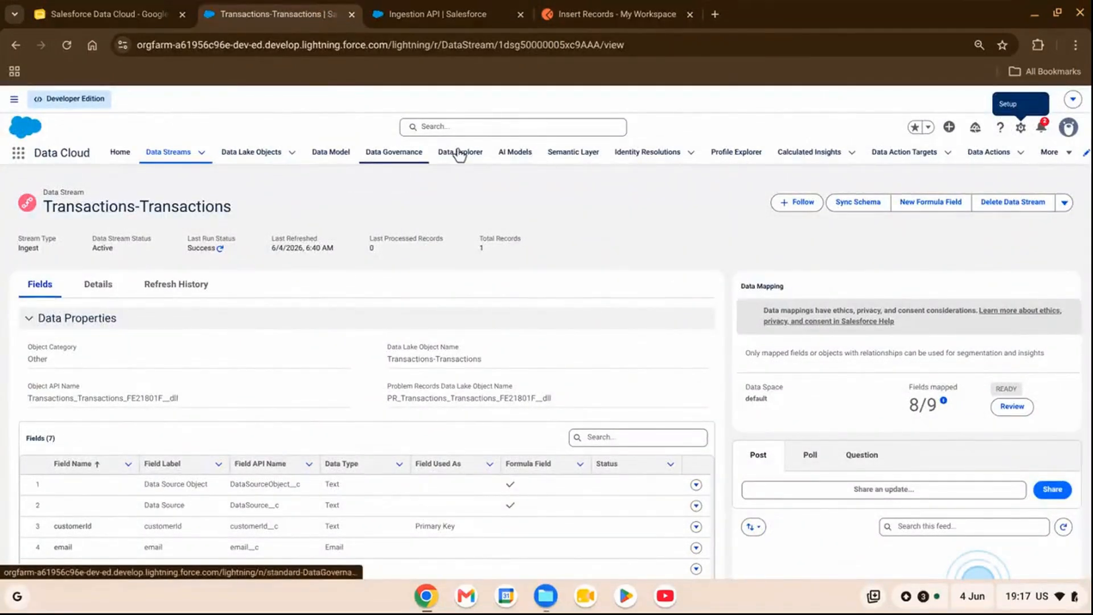
{"action": "left_click", "coordinate": [464, 161]}
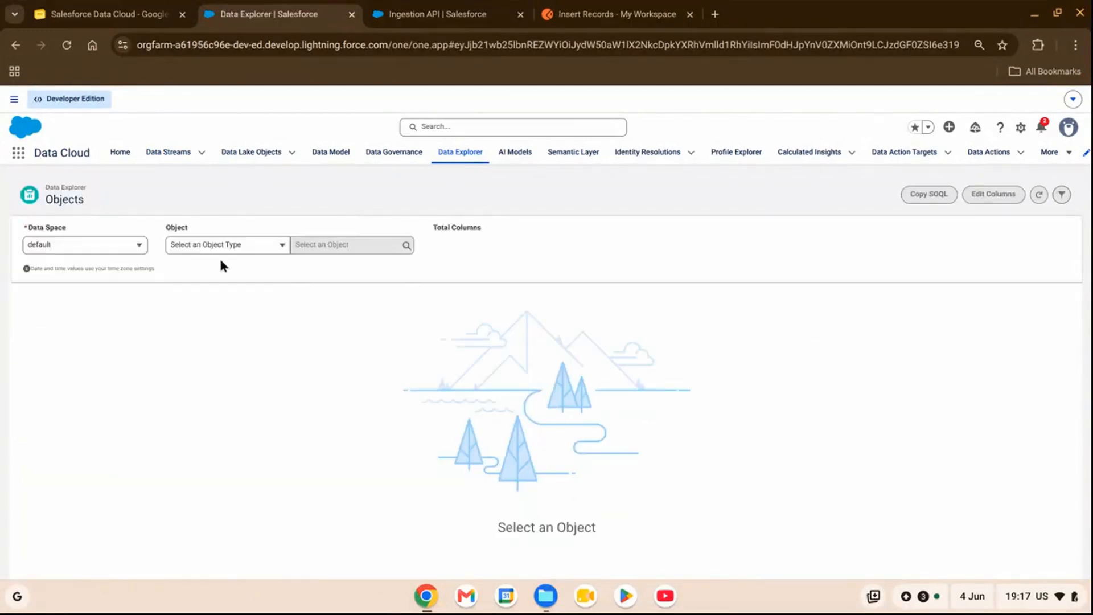
{"action": "left_click", "coordinate": [231, 245]}
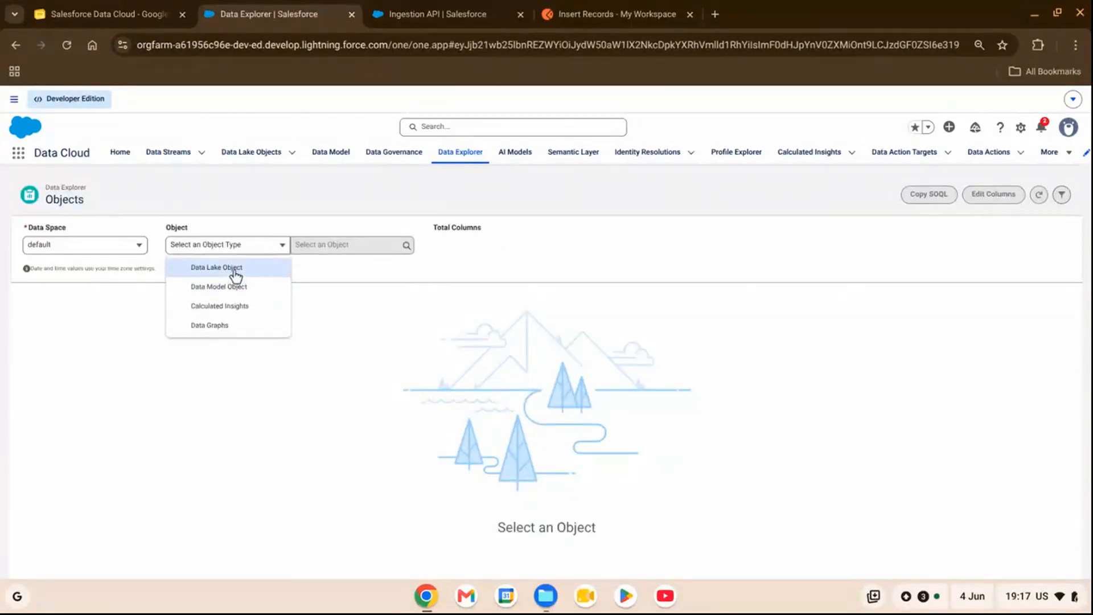
{"action": "left_click", "coordinate": [235, 272]}
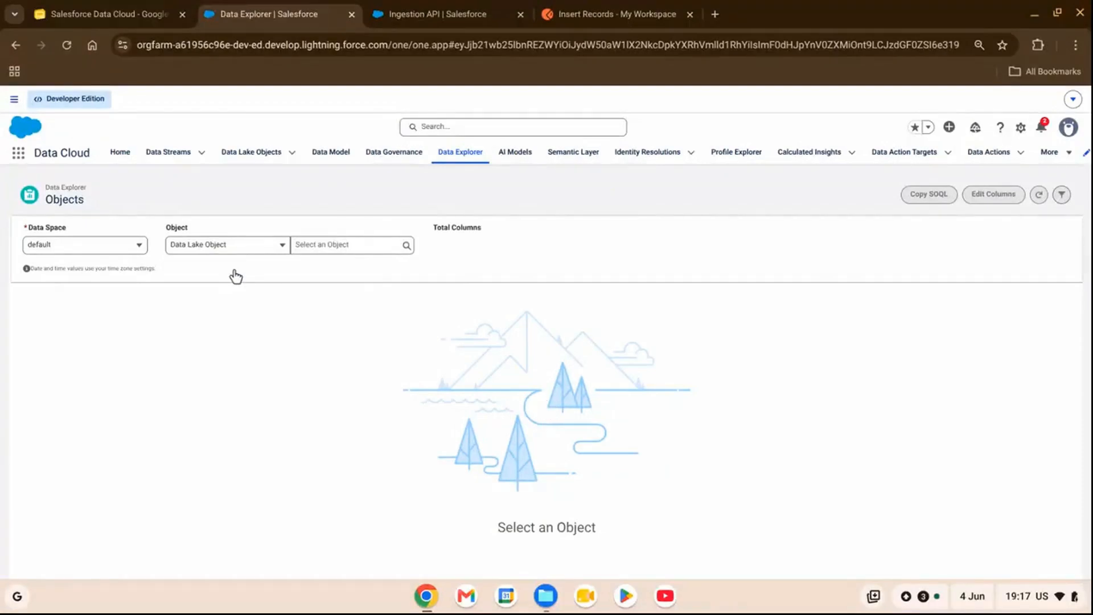
{"action": "left_click", "coordinate": [343, 244]}
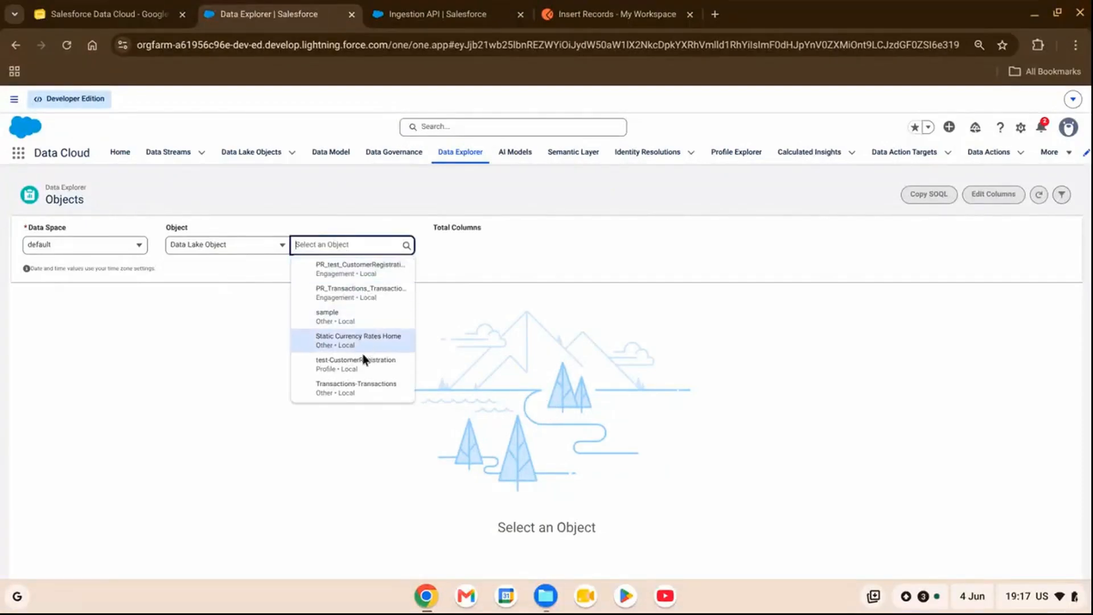
{"action": "left_click", "coordinate": [357, 388]}
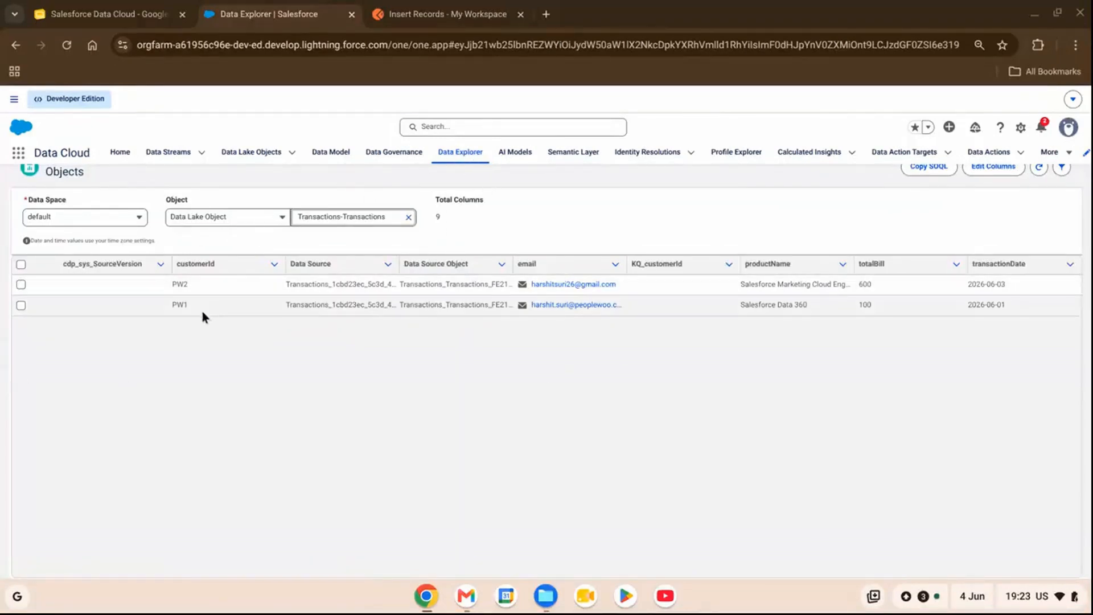
{"action": "left_click_drag", "start_coordinate": [181, 284], "coordinate": [196, 300]}
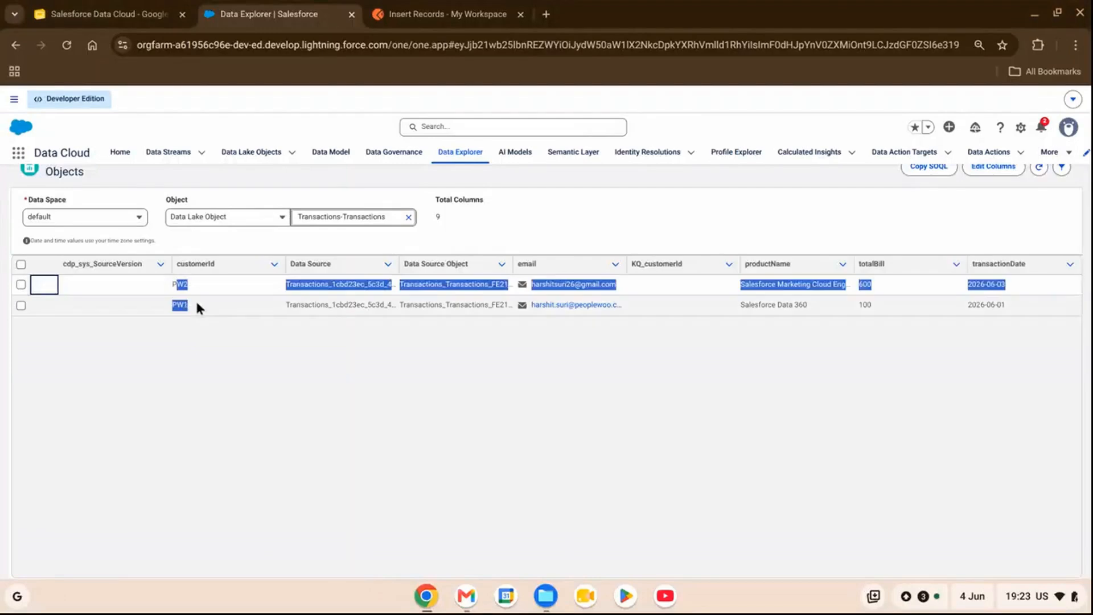
{"action": "left_click", "coordinate": [334, 328]}
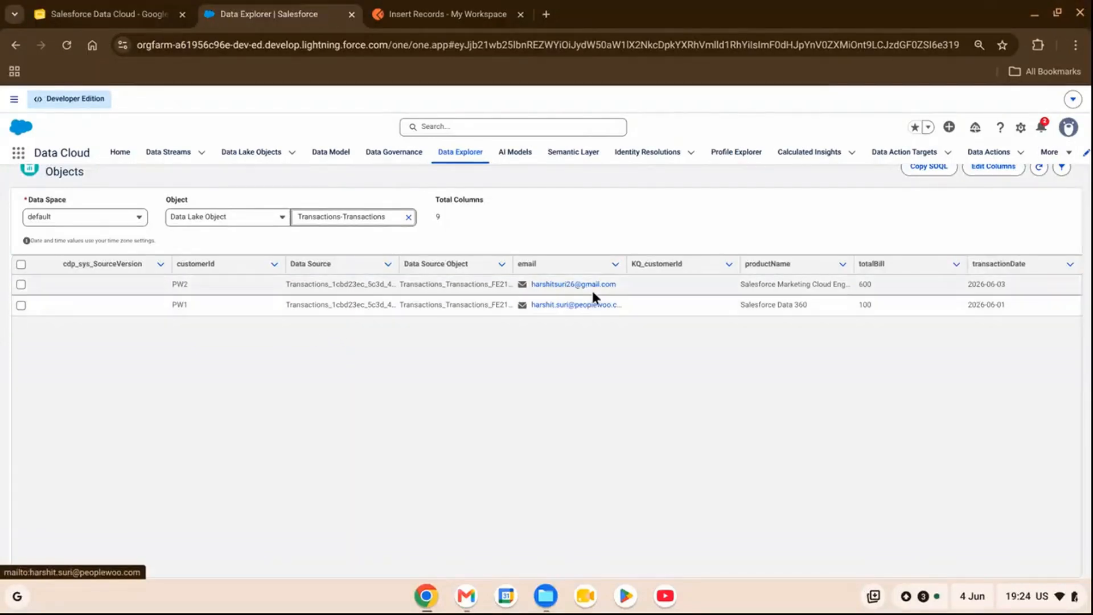
- Remove the cdp_sys_SourceVersion, Data Source, Data Source Object and KQ_customerId columns from the Transactions-Transactions view
{"action": "left_click", "coordinate": [988, 171]}
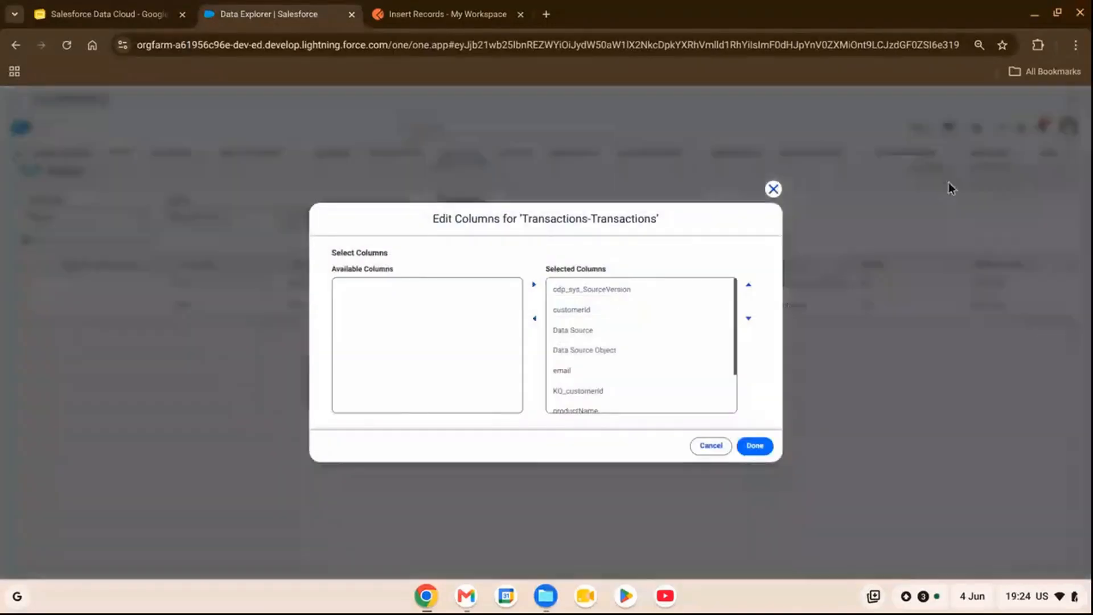
{"action": "left_click", "coordinate": [621, 291]}
{"action": "left_click", "coordinate": [533, 319]}
{"action": "left_click", "coordinate": [569, 313]}
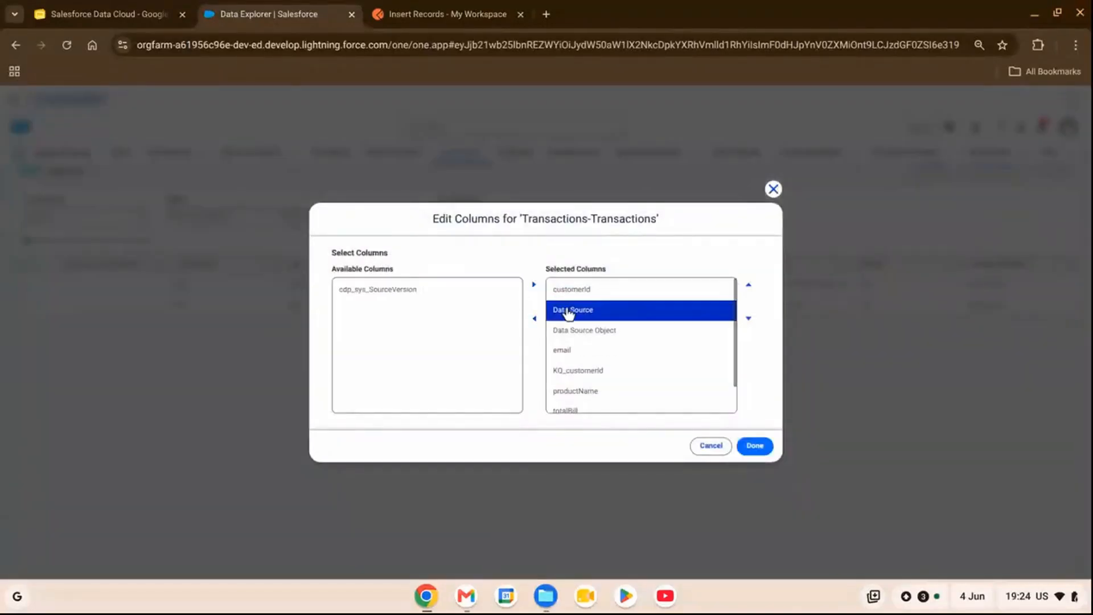
{"action": "left_click", "coordinate": [534, 319]}
{"action": "left_click", "coordinate": [576, 312]}
{"action": "left_click", "coordinate": [534, 318]}
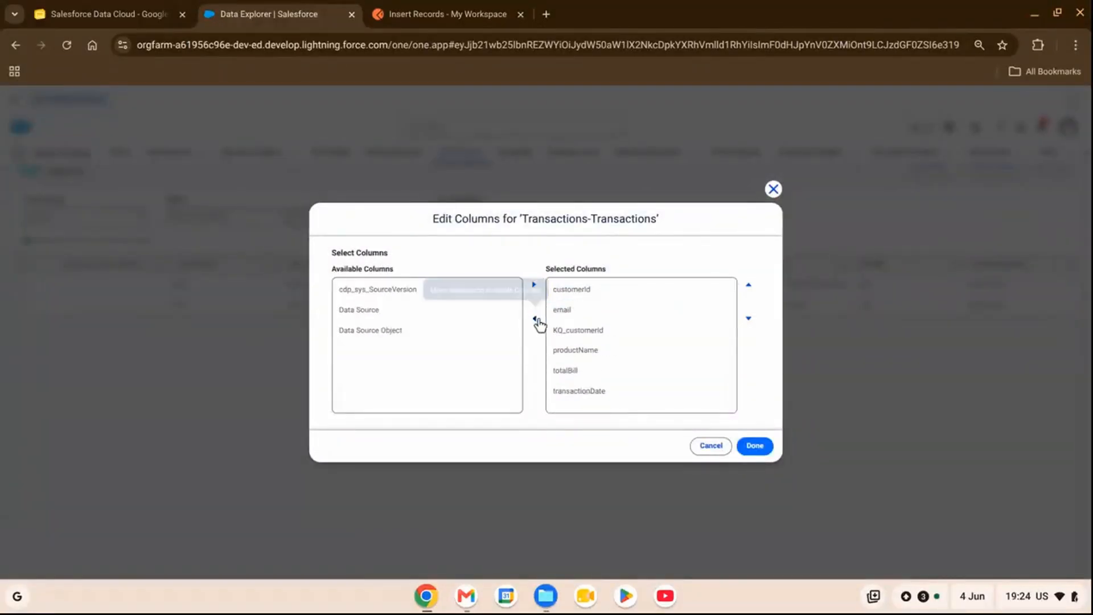
{"action": "left_click", "coordinate": [569, 332]}
{"action": "left_click", "coordinate": [536, 320]}
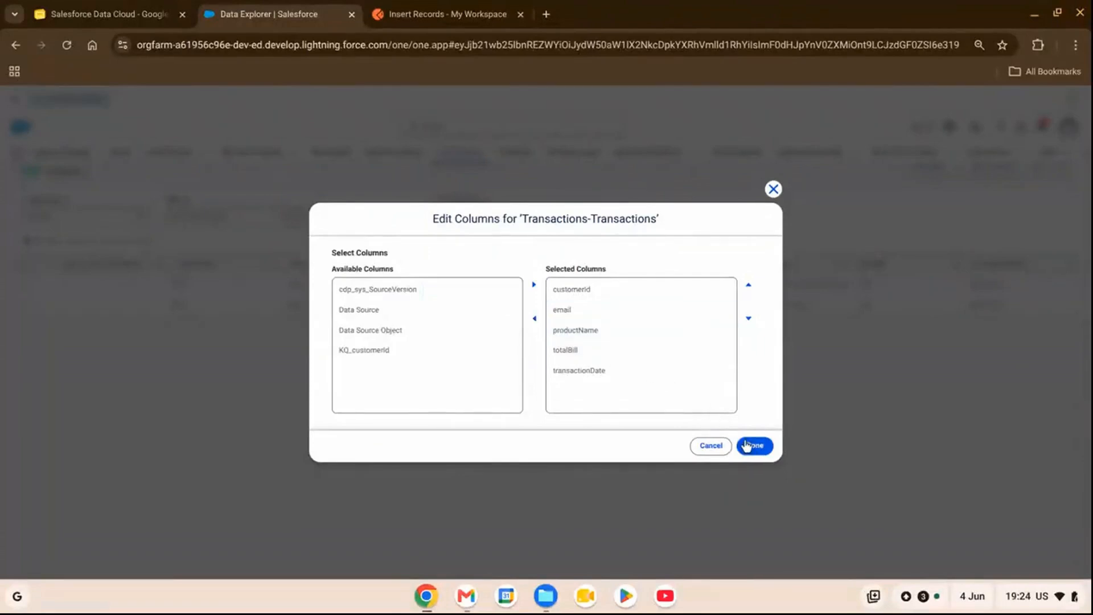
{"action": "left_click", "coordinate": [755, 445]}
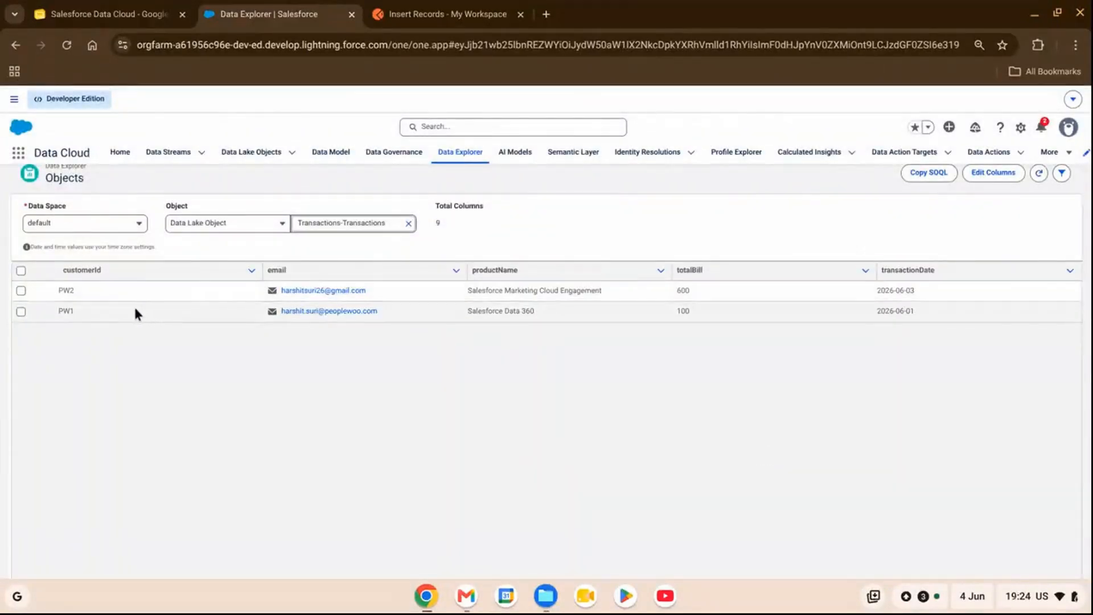